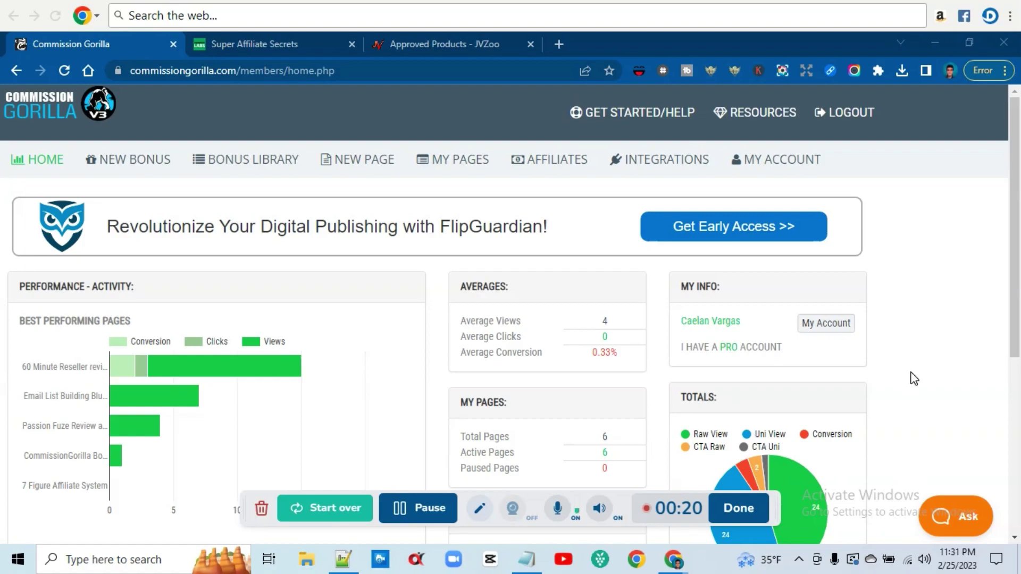
# Step: Examine the dashboard's page performance charts, averages, totals, bonus counts and latest news
pyautogui.scroll(-2, 1014, 257)
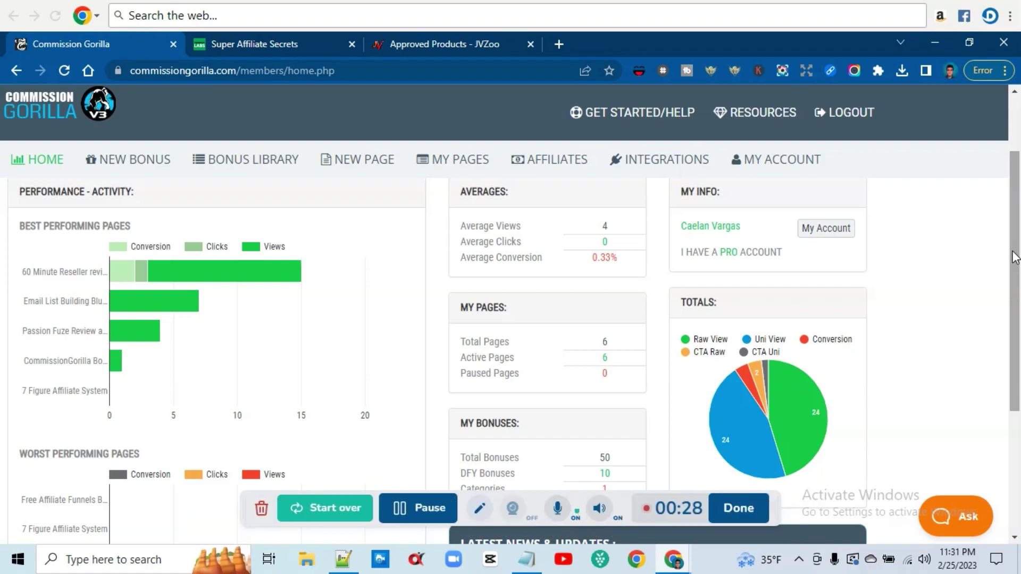
pyautogui.scroll(-1, 1015, 261)
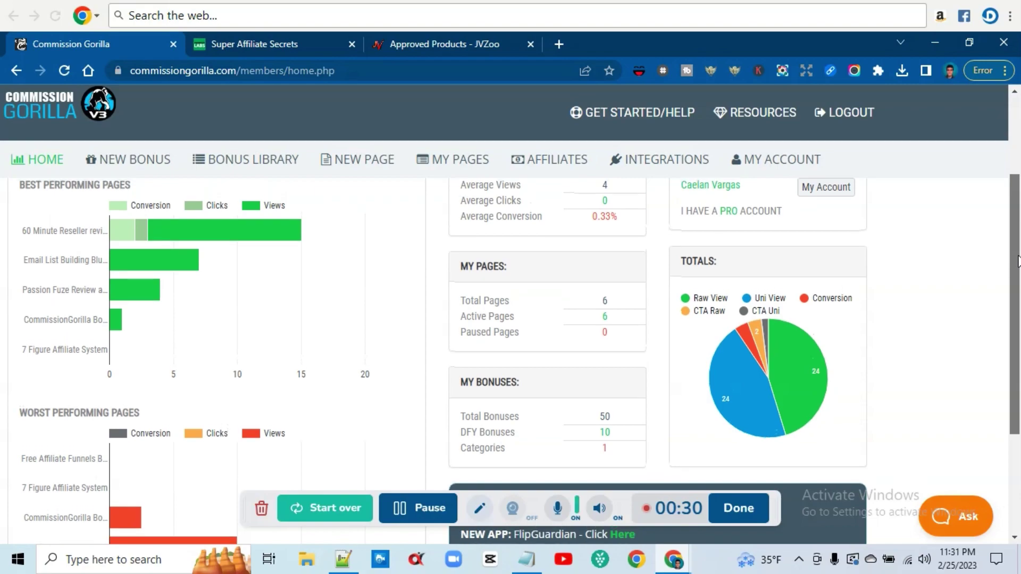
pyautogui.moveTo(1018, 264); pyautogui.dragTo(1019, 253)
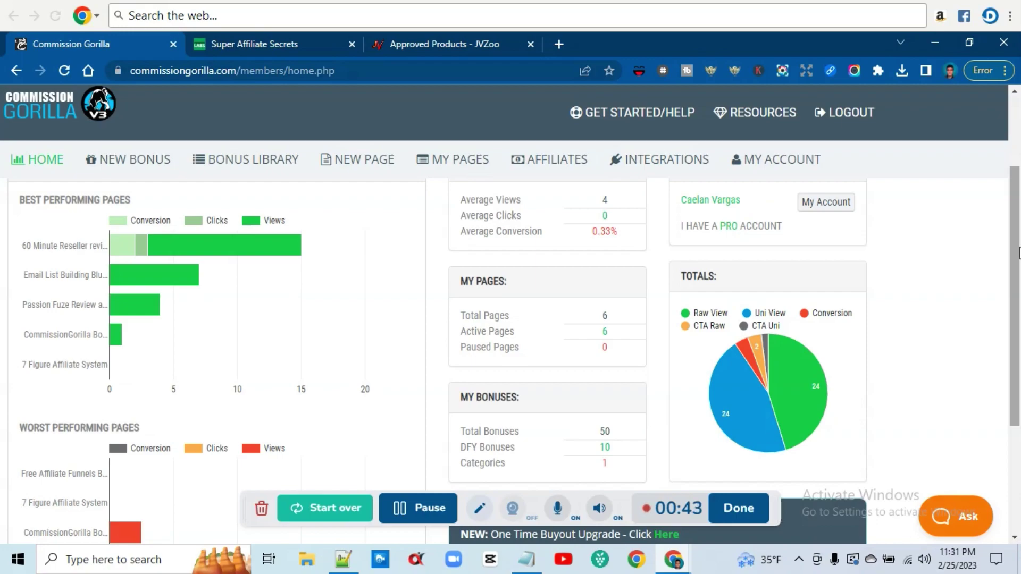
pyautogui.scroll(-3, 1019, 252)
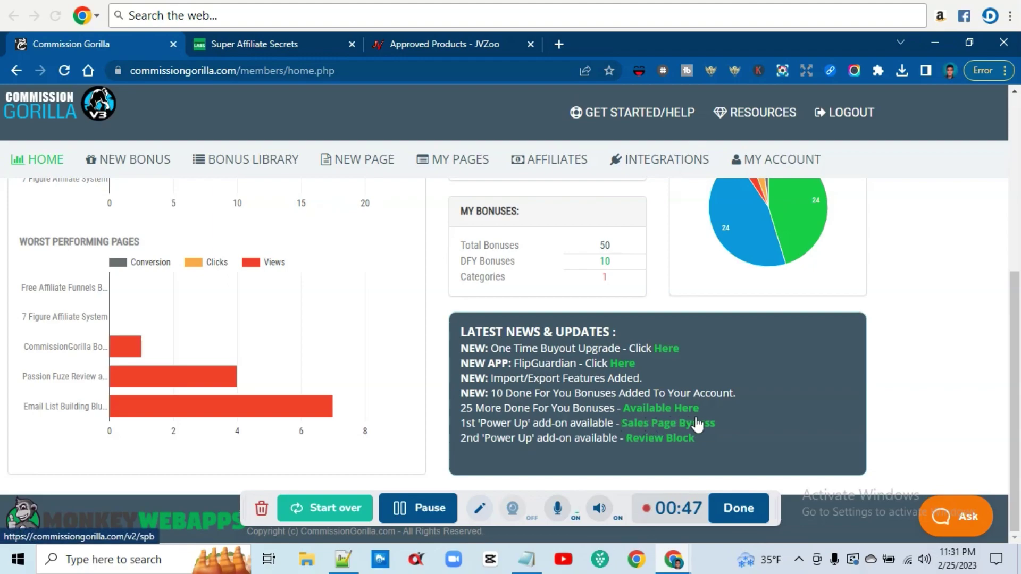
pyautogui.scroll(5, 1019, 261)
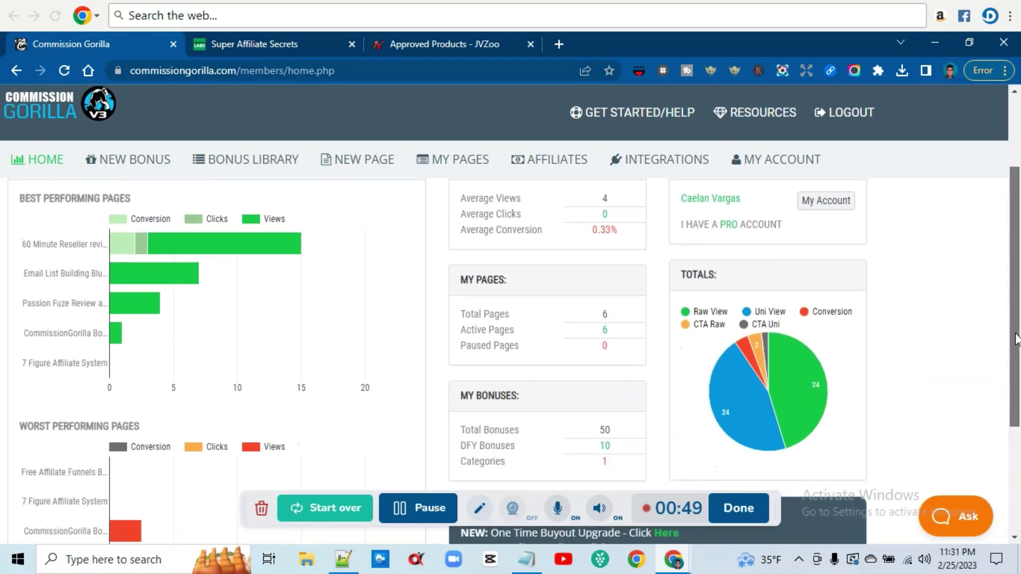
pyautogui.moveTo(1020, 262); pyautogui.dragTo(1018, 265)
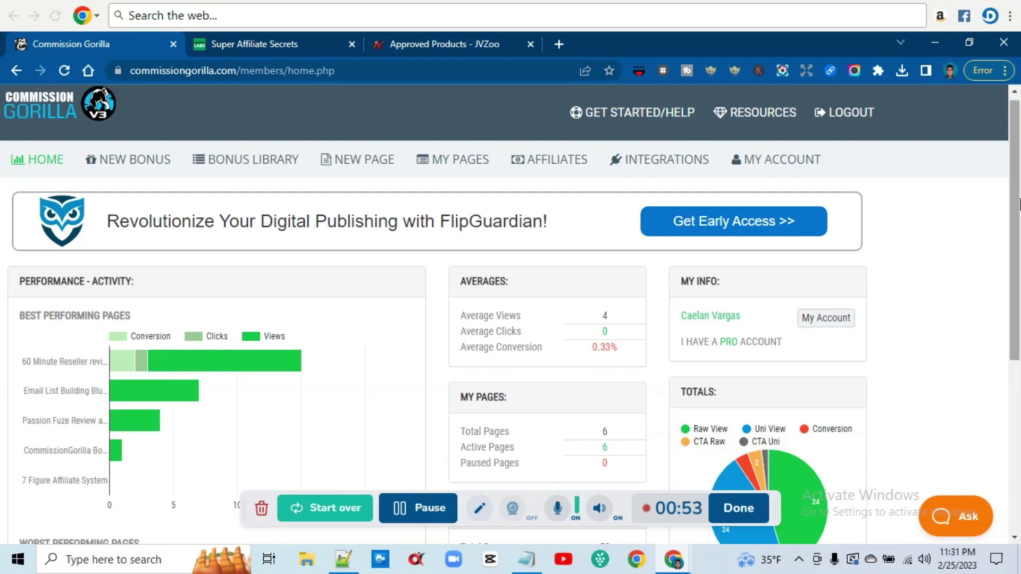
pyautogui.moveTo(1019, 180); pyautogui.dragTo(1016, 265)
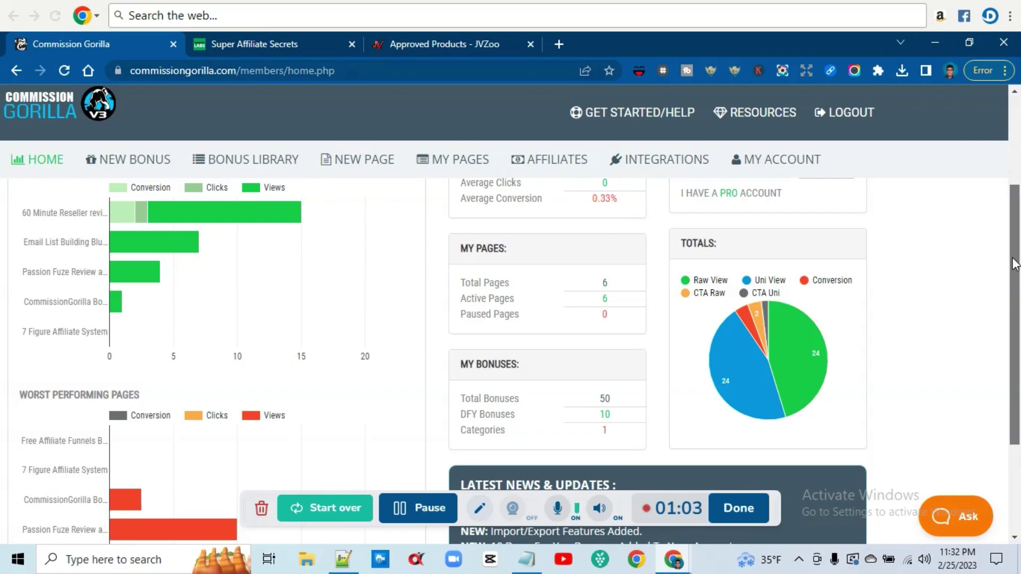
pyautogui.moveTo(1015, 264); pyautogui.dragTo(1016, 186)
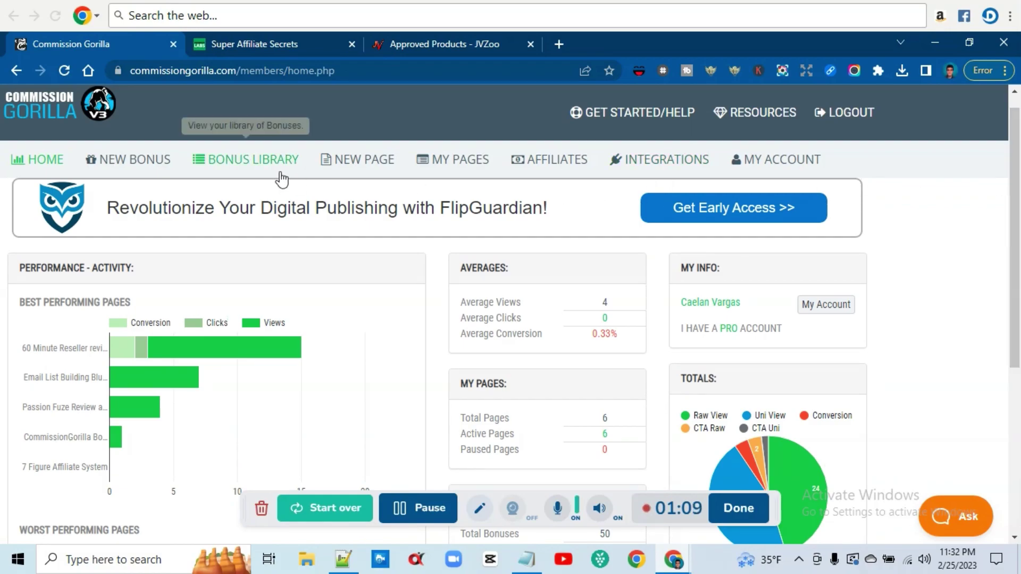
# Step: Preview the CommissionGorilla Bonus Page from the saved pages, follow its offer to the JVZoo checkout, and close the checkout
pyautogui.click(435, 161)
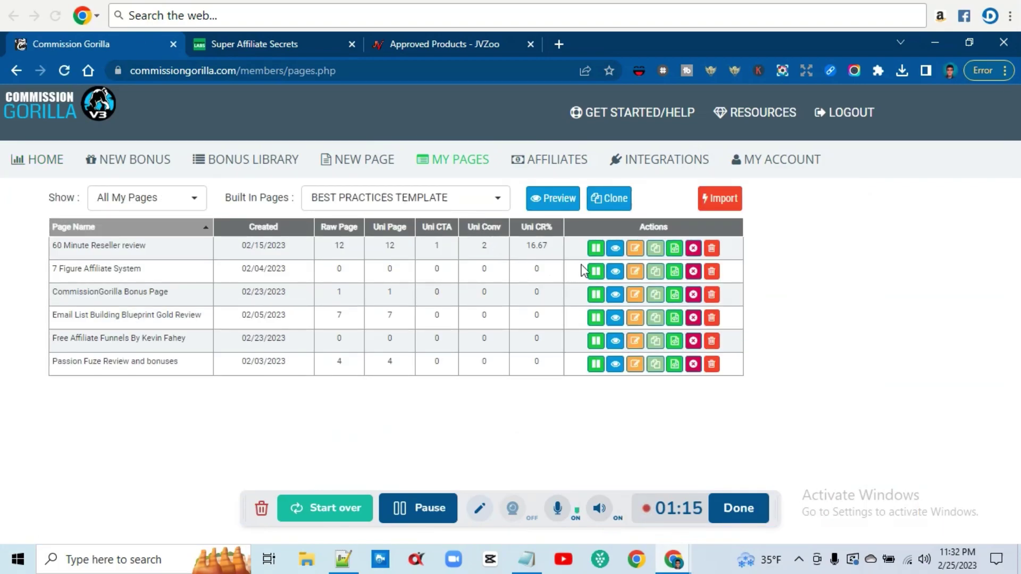
pyautogui.click(615, 296)
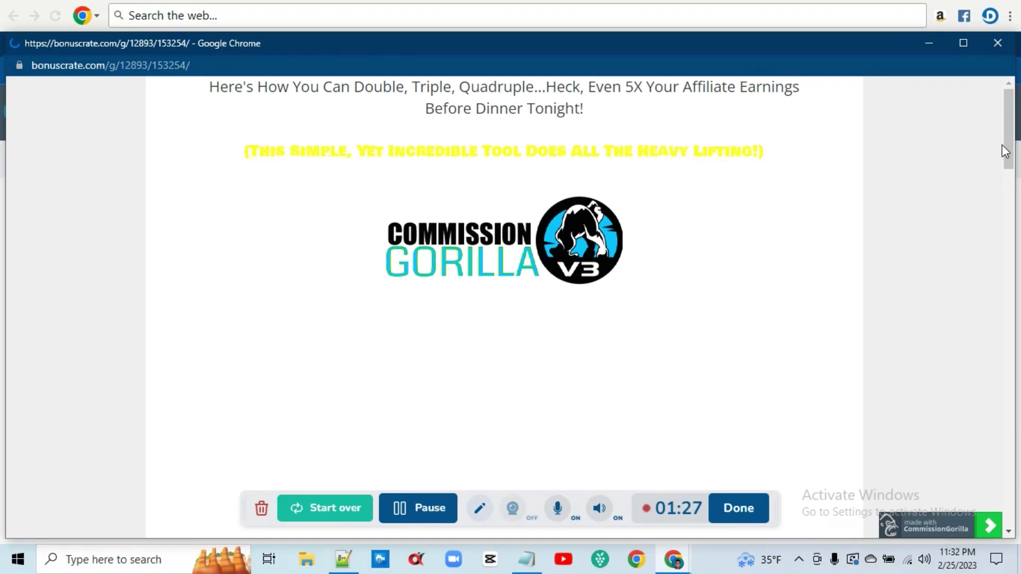
pyautogui.moveTo(1007, 154); pyautogui.dragTo(996, 233)
pyautogui.click(742, 272)
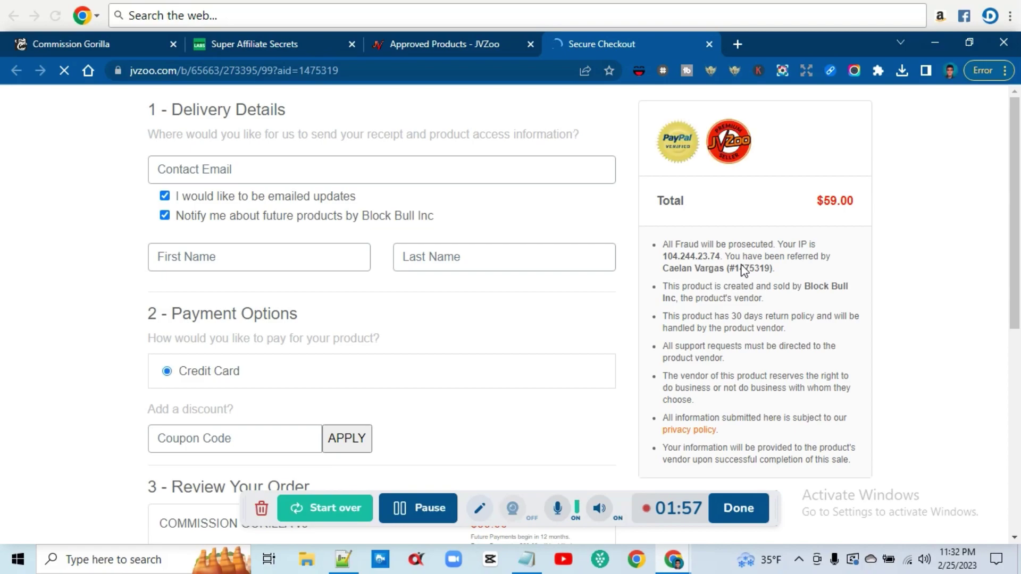
pyautogui.moveTo(1010, 140); pyautogui.dragTo(996, 71)
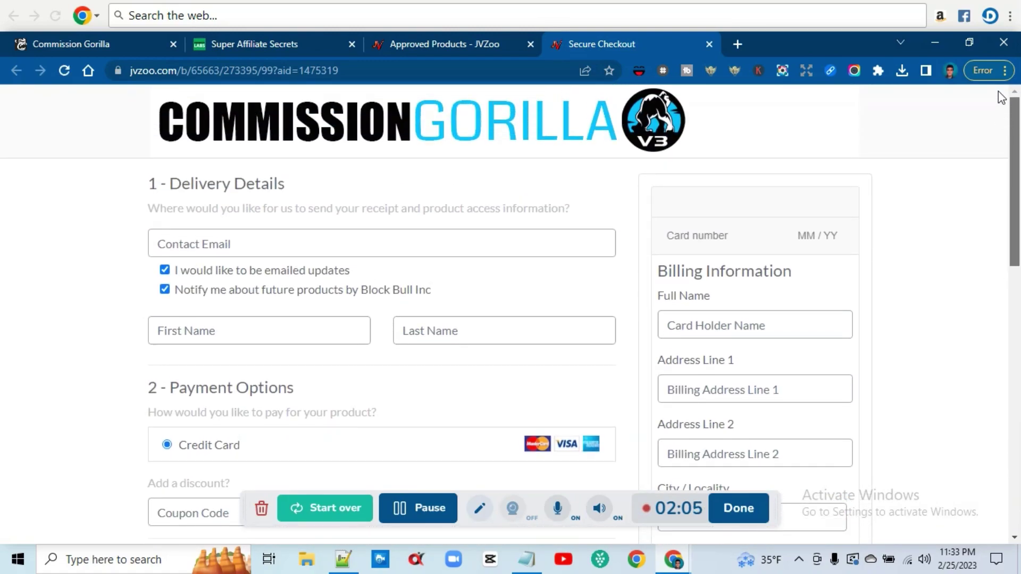
pyautogui.click(709, 43)
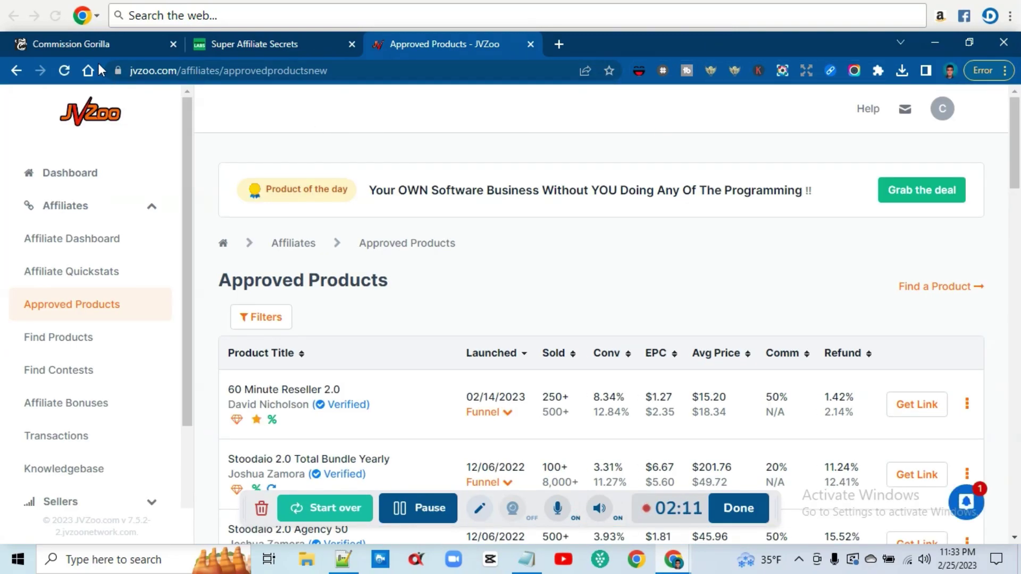
# Step: Switch back to Commission Gorilla, open the 60 Minute Reseller review page for editing and look through its headline, video and call-to-action blocks
pyautogui.click(103, 45)
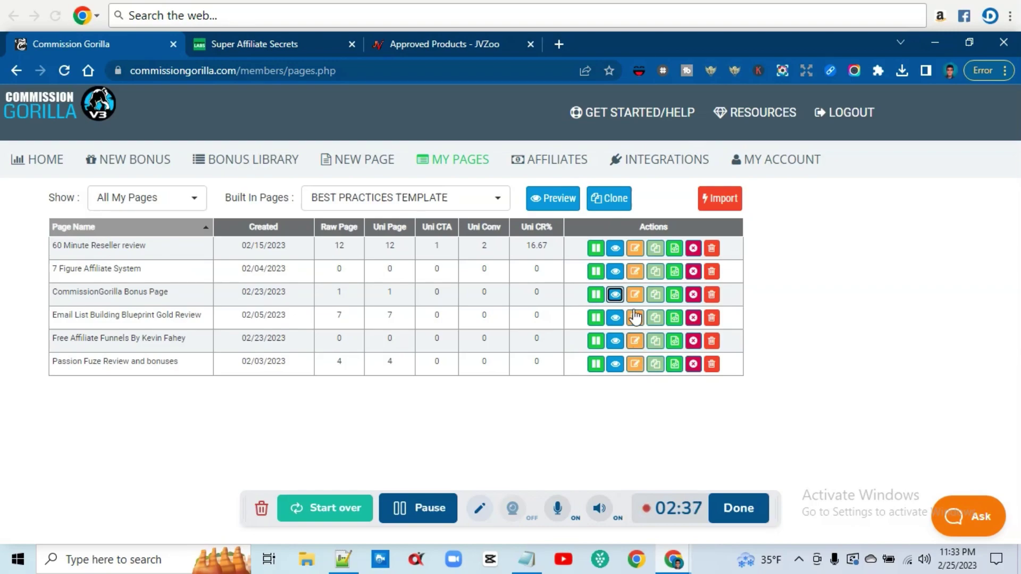
pyautogui.click(636, 250)
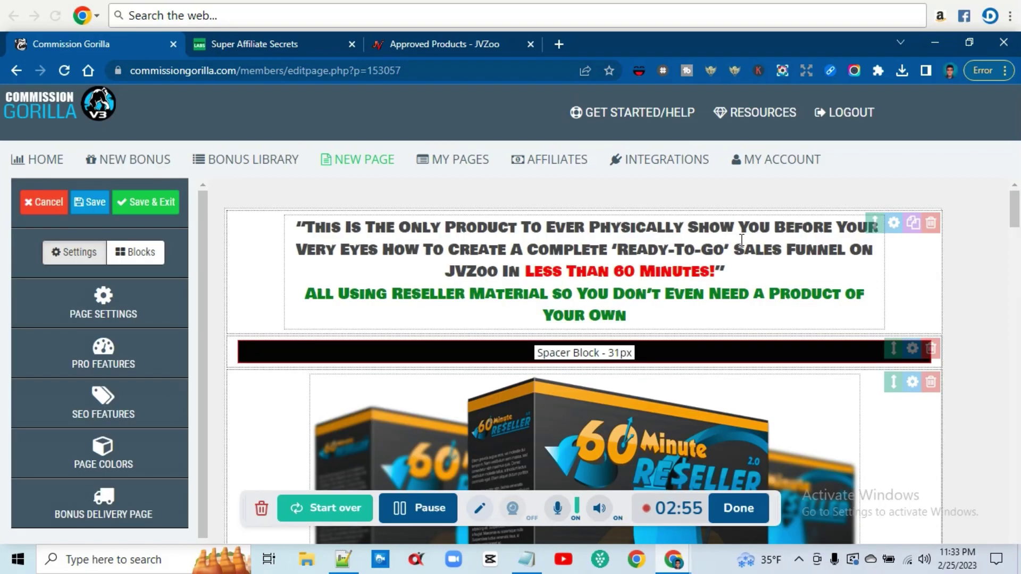
pyautogui.moveTo(1014, 213); pyautogui.dragTo(1001, 285)
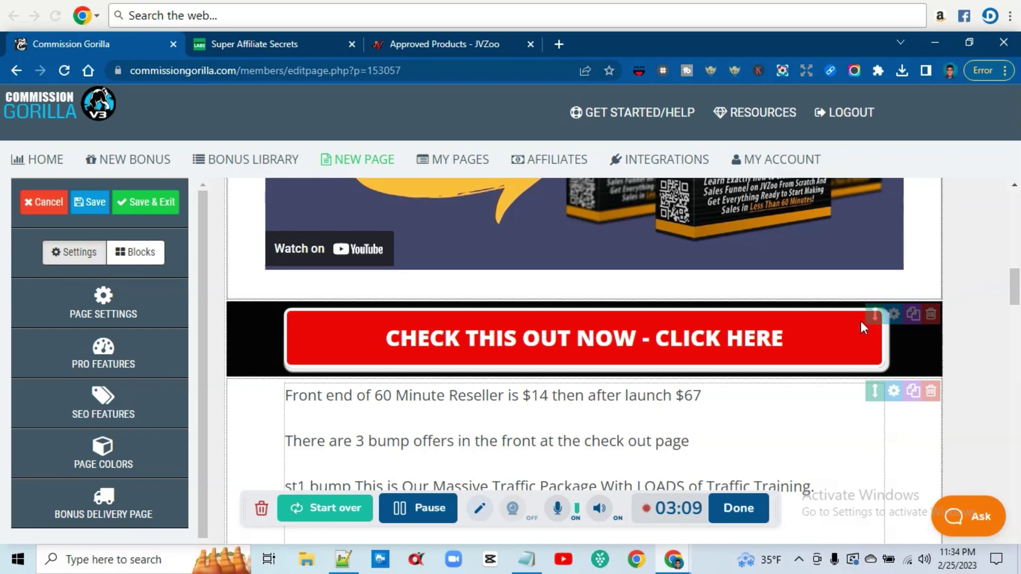
pyautogui.moveTo(1015, 287); pyautogui.dragTo(1015, 261)
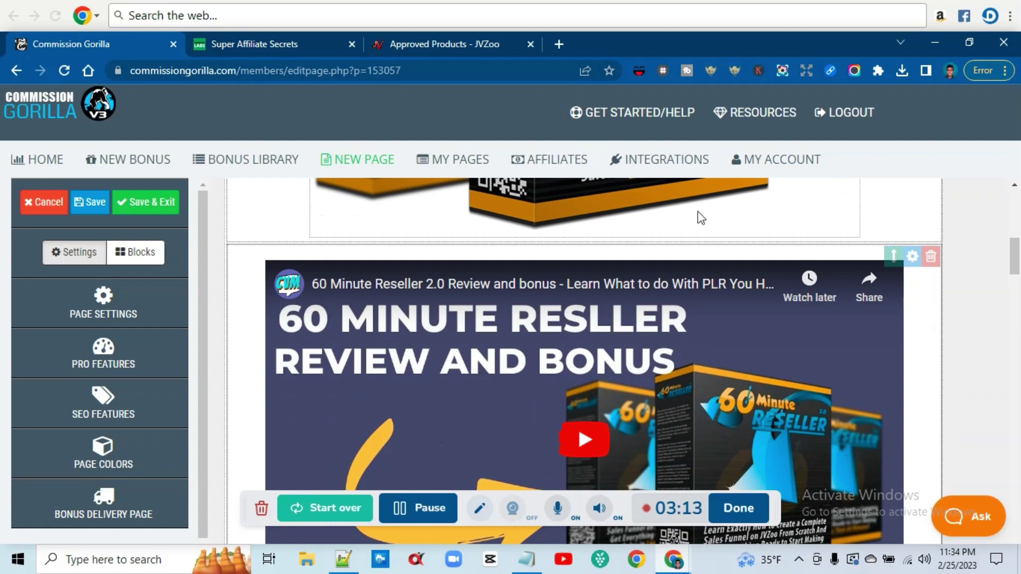
# Step: Switch to JVZoo and copy the affiliate link of 60 Minute Reseller 2.0 from the approved products
pyautogui.click(438, 47)
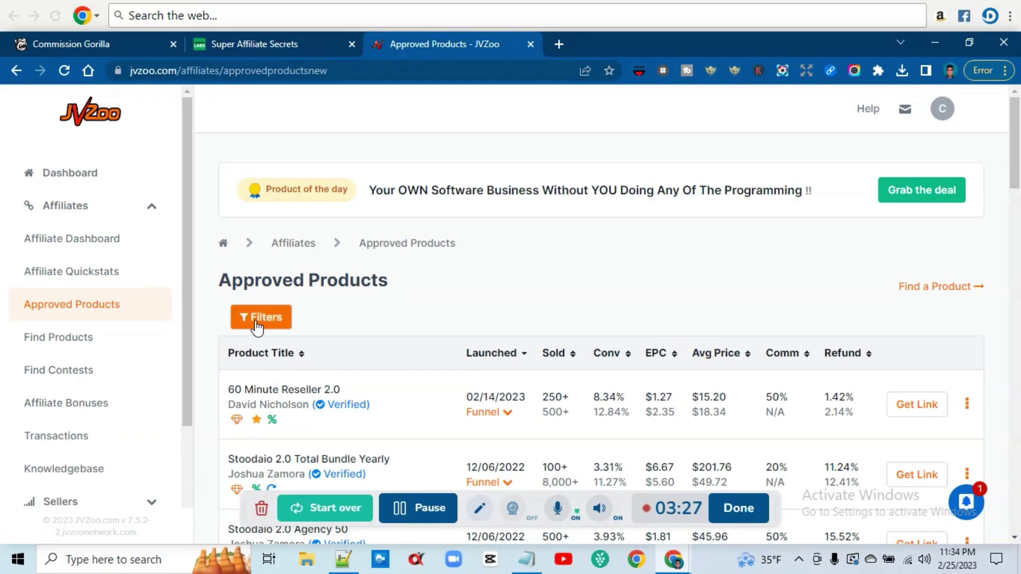
pyautogui.scroll(-1, 1018, 165)
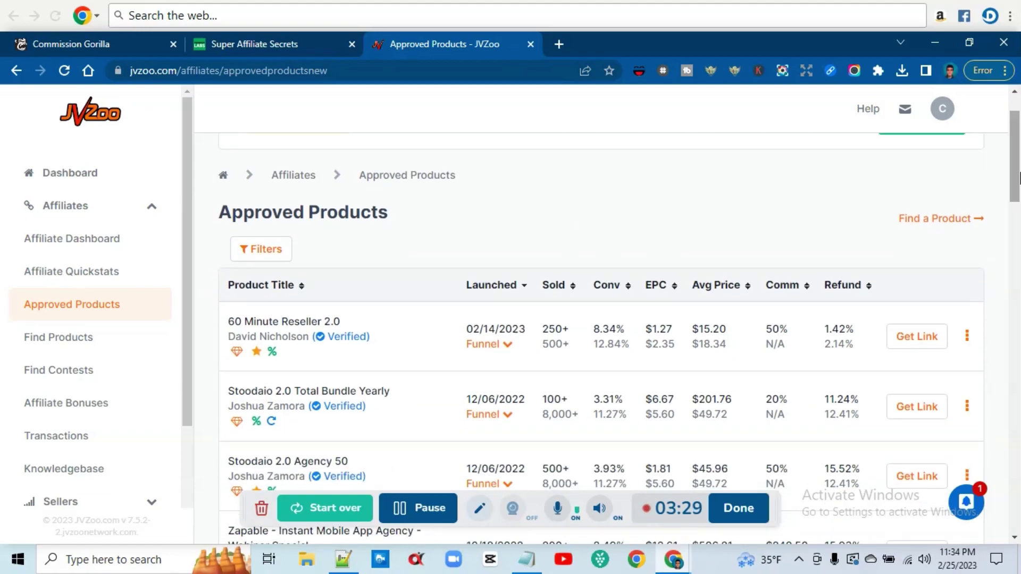
pyautogui.click(916, 340)
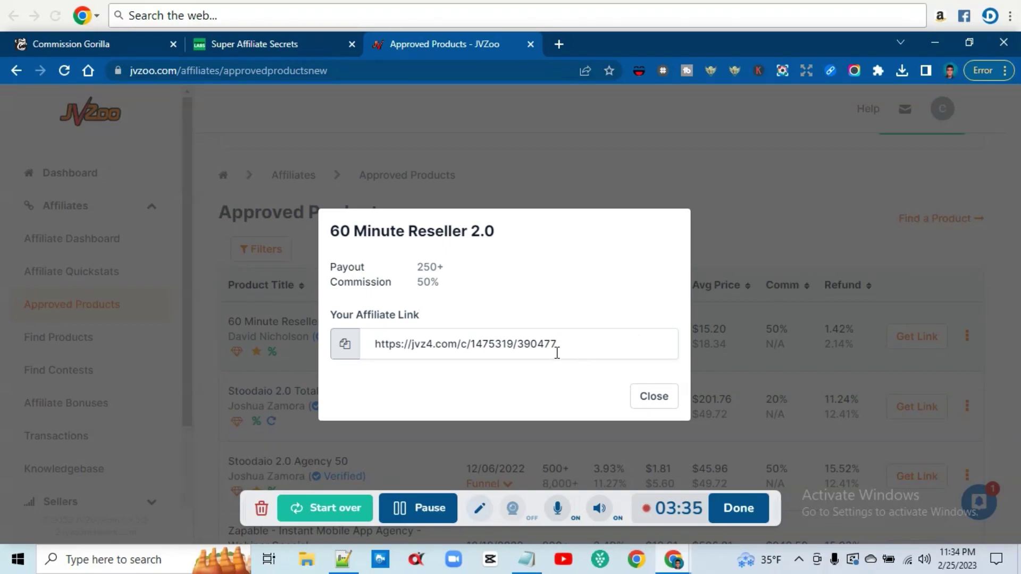
pyautogui.moveTo(374, 350); pyautogui.dragTo(554, 354)
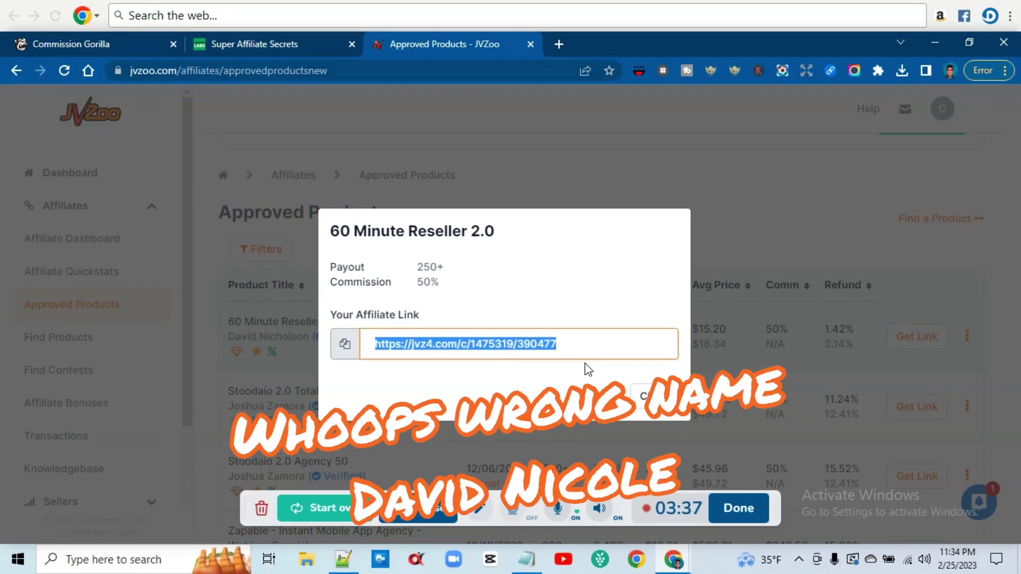
pyautogui.rightClick(555, 355)
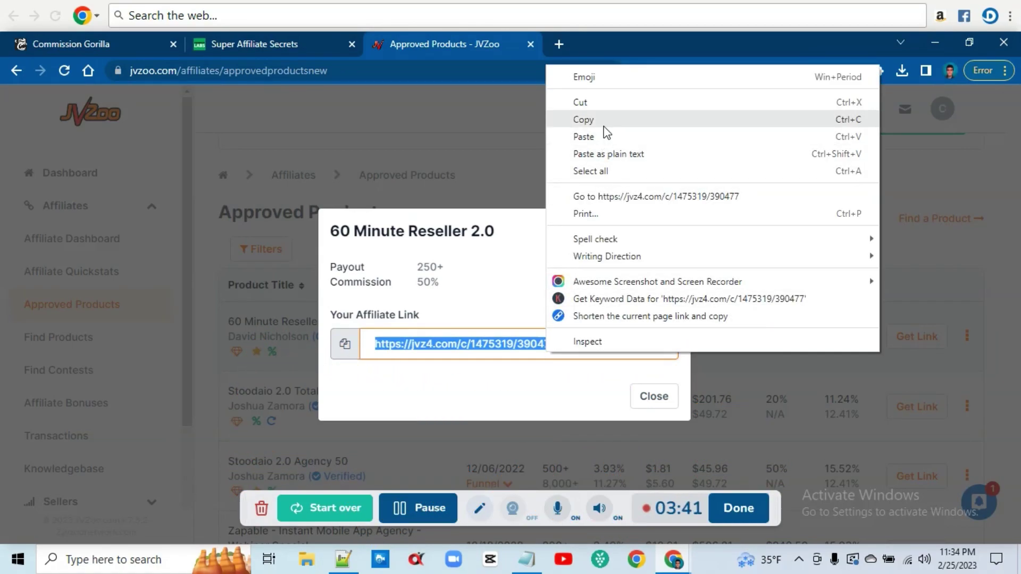
pyautogui.click(604, 122)
pyautogui.click(642, 165)
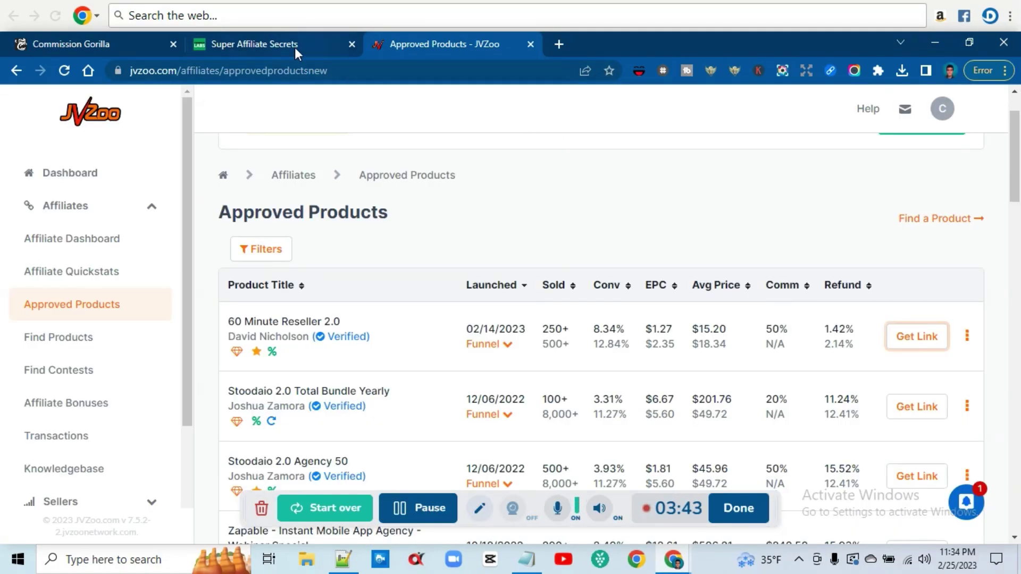
# Step: Switch to Super Affiliate Secrets and examine the Sales Page Bypass Link Generator's ID, sales page URL and bypass link fields
pyautogui.click(294, 47)
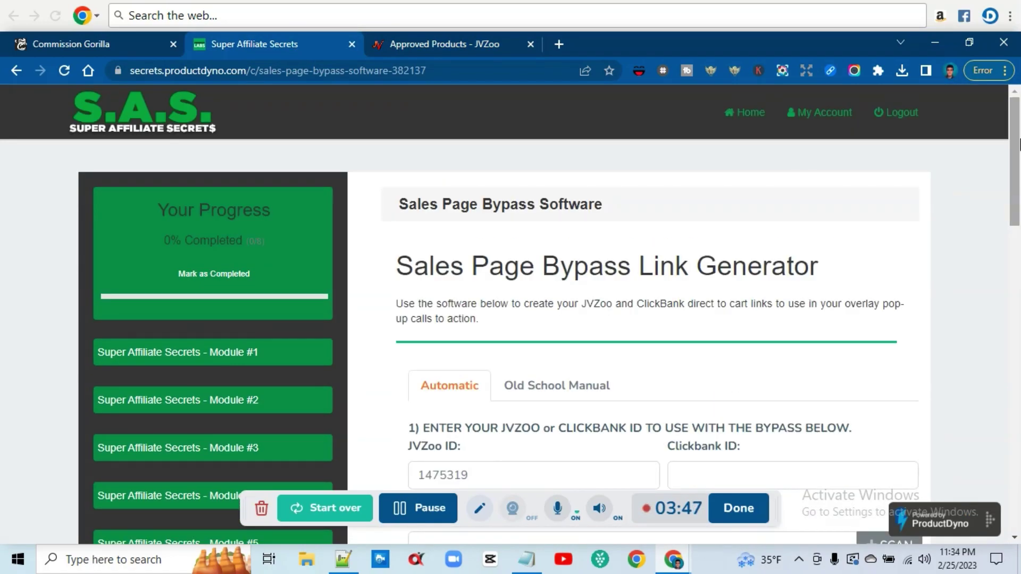
pyautogui.scroll(-3, 1018, 144)
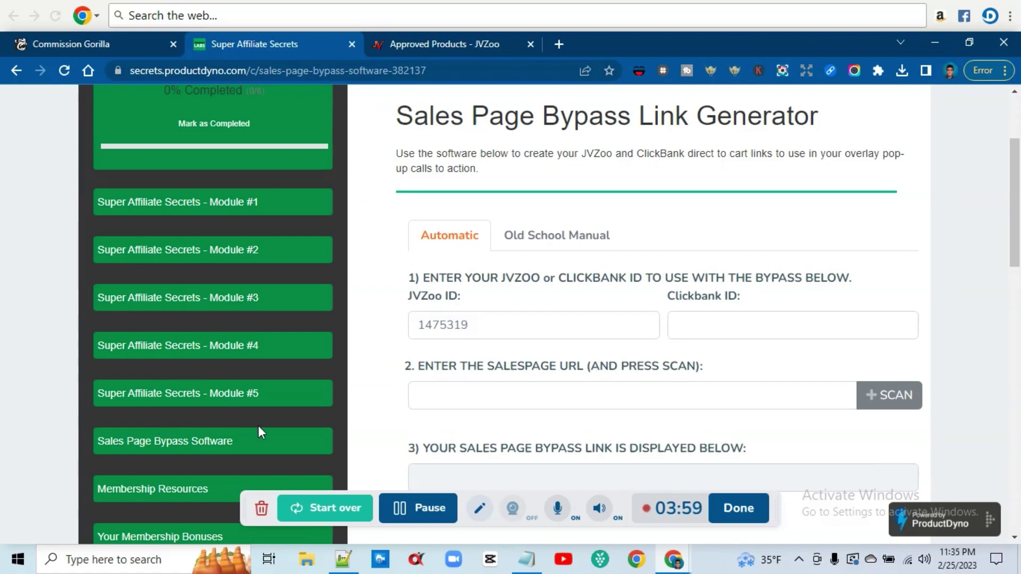
pyautogui.moveTo(1014, 231); pyautogui.dragTo(1015, 252)
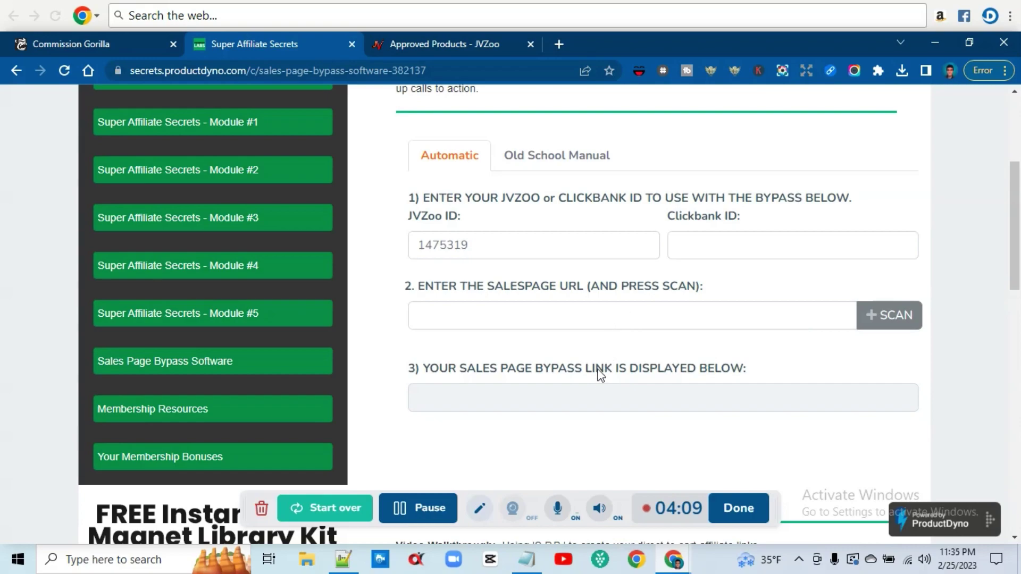
pyautogui.click(654, 325)
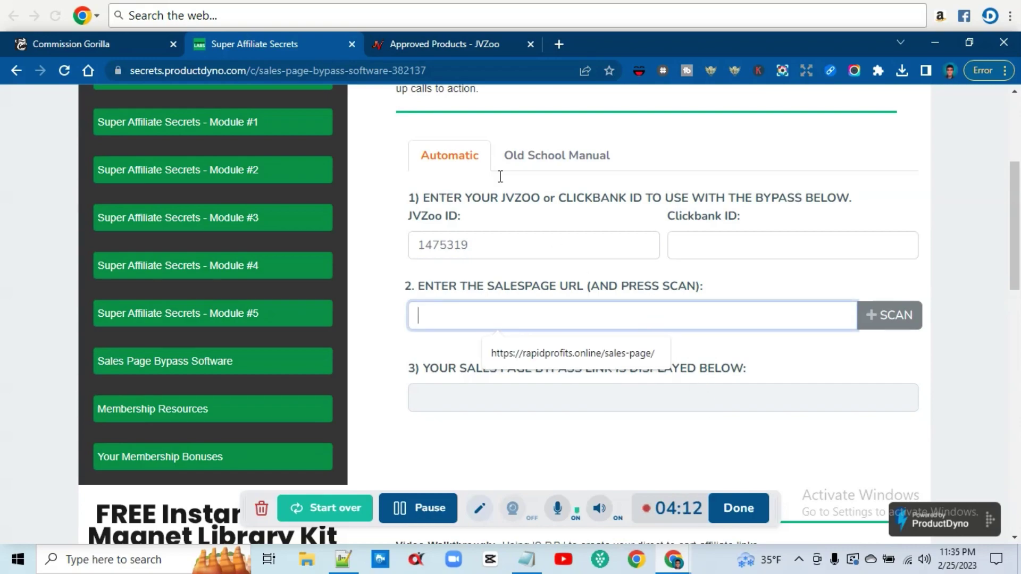
# Step: Open the 60 Minute Reseller 2.0 product page from its JVZoo listing and copy the sales page's URL
pyautogui.click(429, 39)
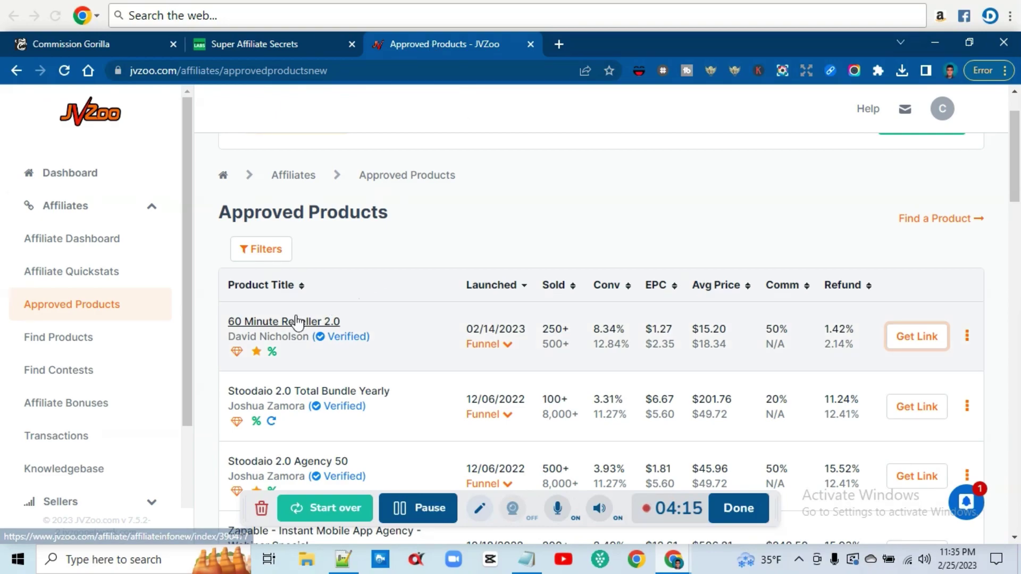
pyautogui.click(297, 322)
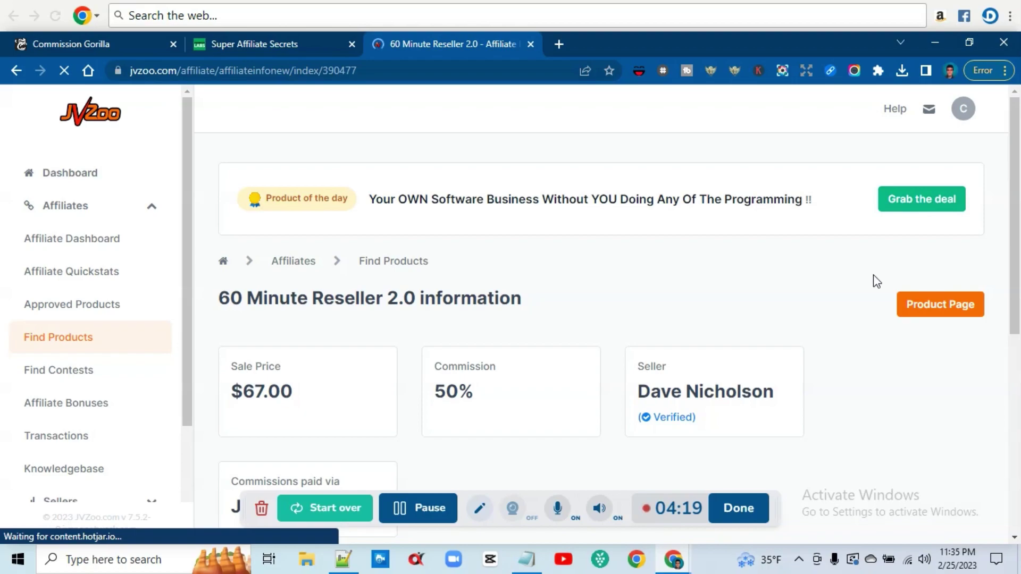
pyautogui.click(947, 305)
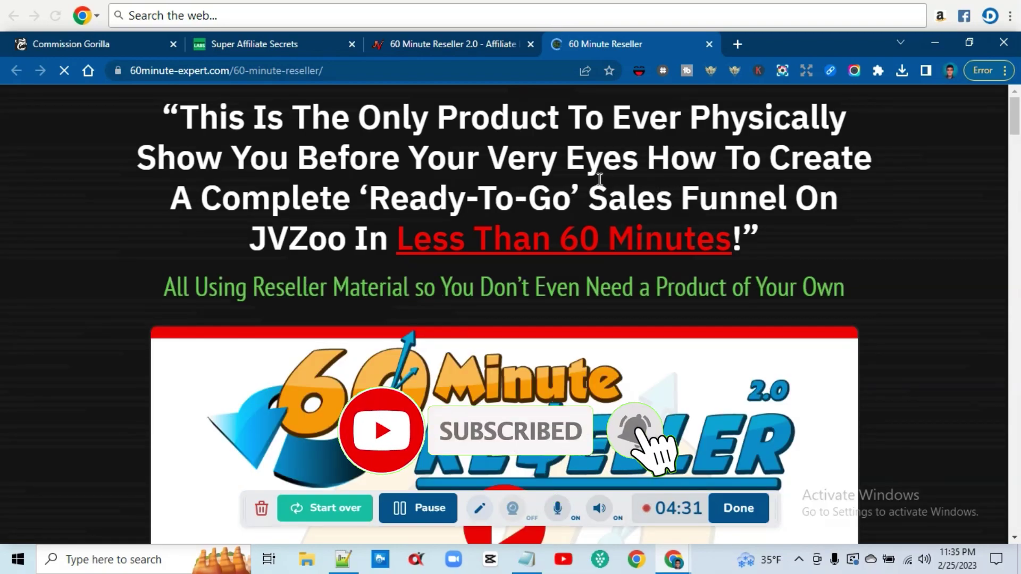
pyautogui.click(388, 65)
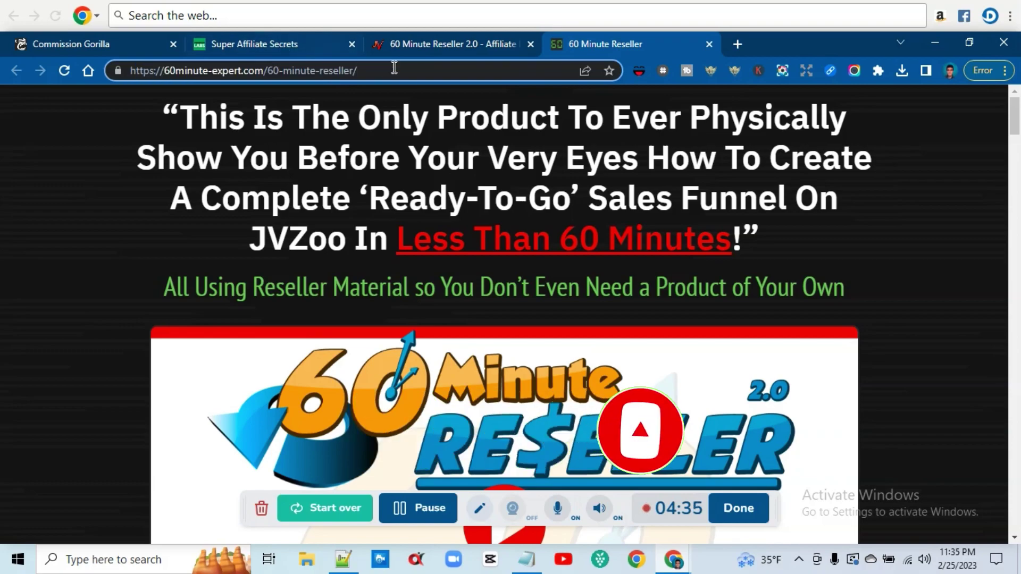
pyautogui.rightClick(328, 69)
pyautogui.click(377, 153)
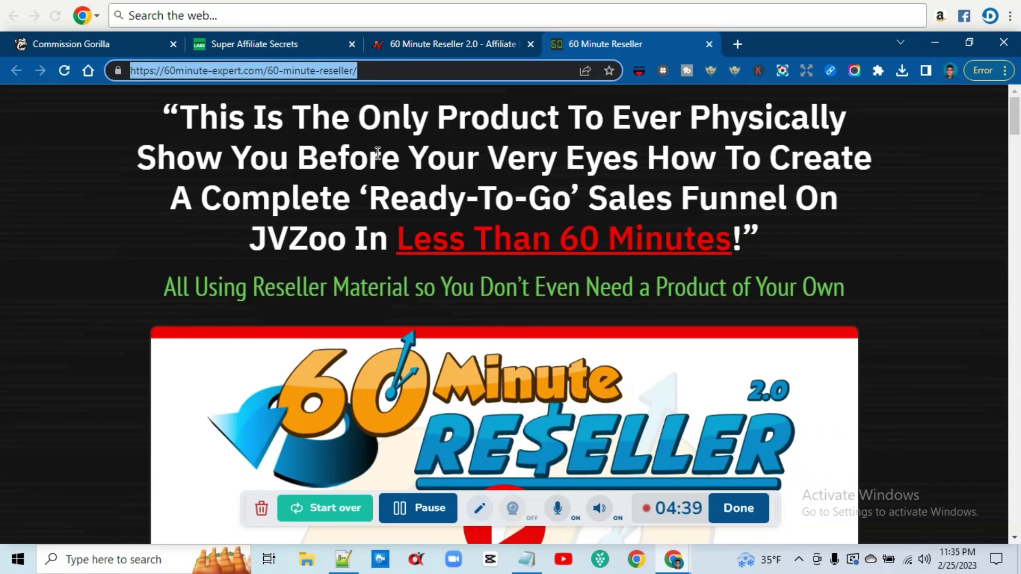
pyautogui.click(305, 46)
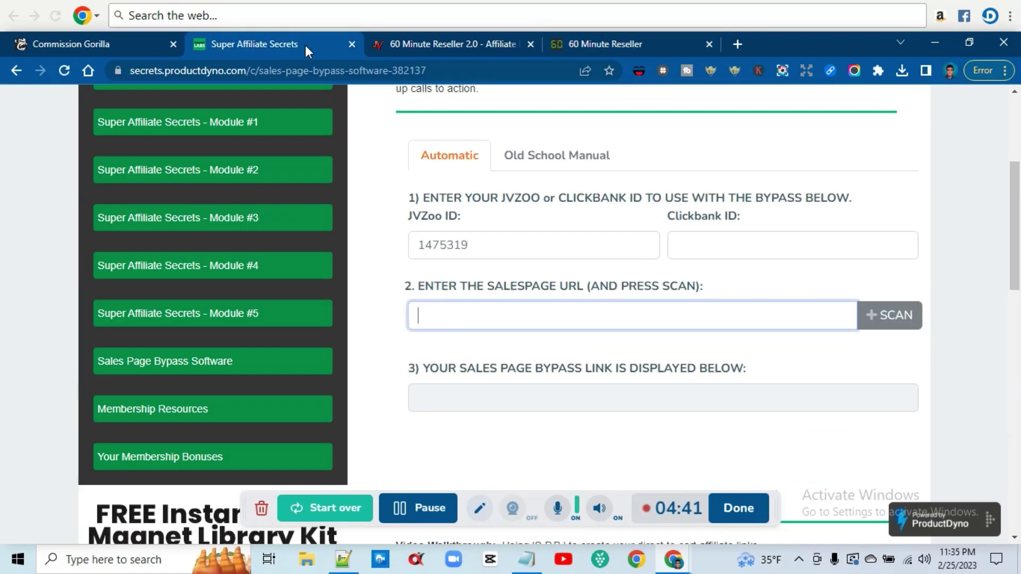
pyautogui.rightClick(598, 304)
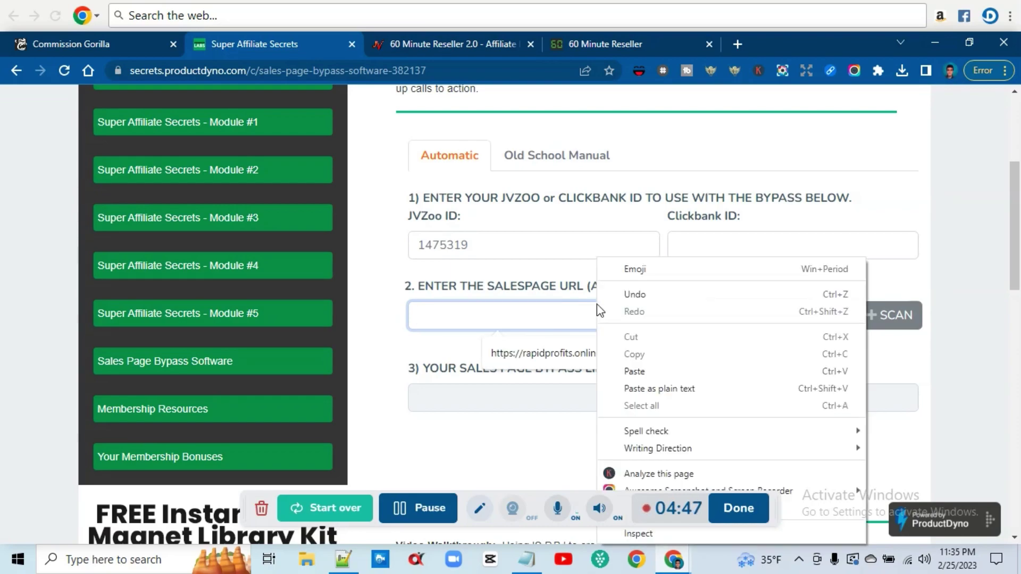
pyautogui.click(653, 372)
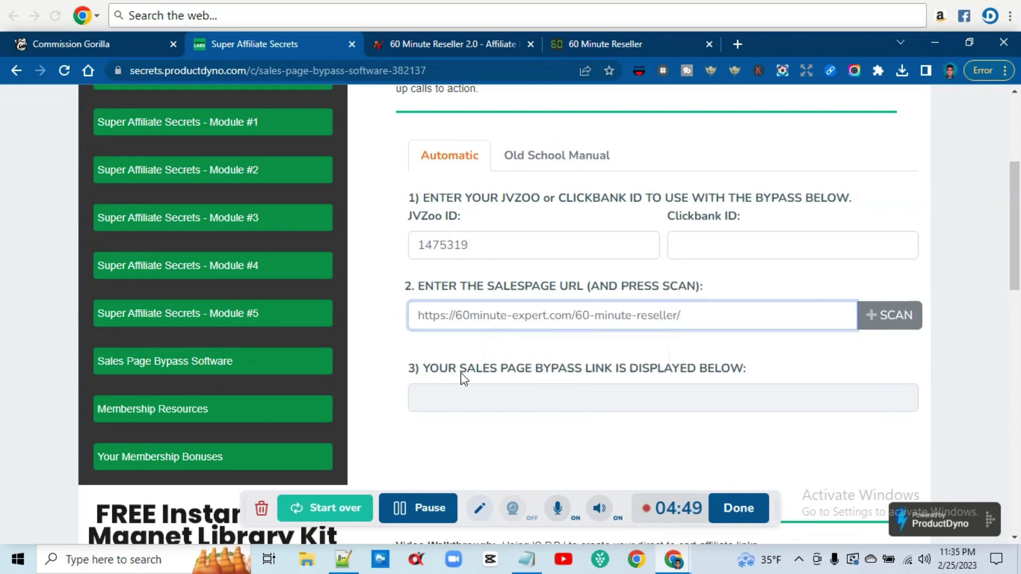
# Step: Scan the entered 60 Minute Reseller sales page URL and copy the generated sales page bypass link
pyautogui.click(373, 368)
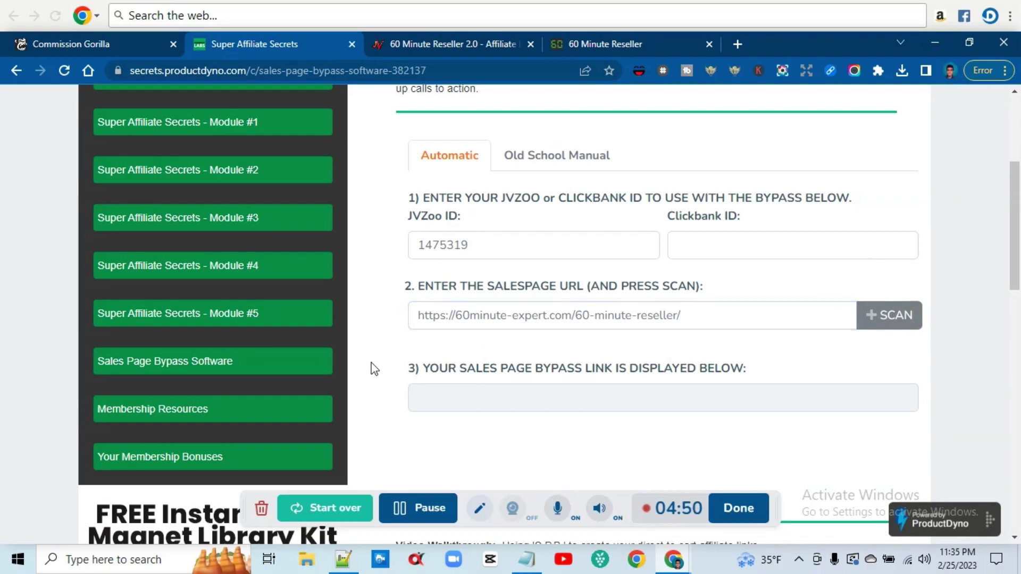
pyautogui.click(902, 319)
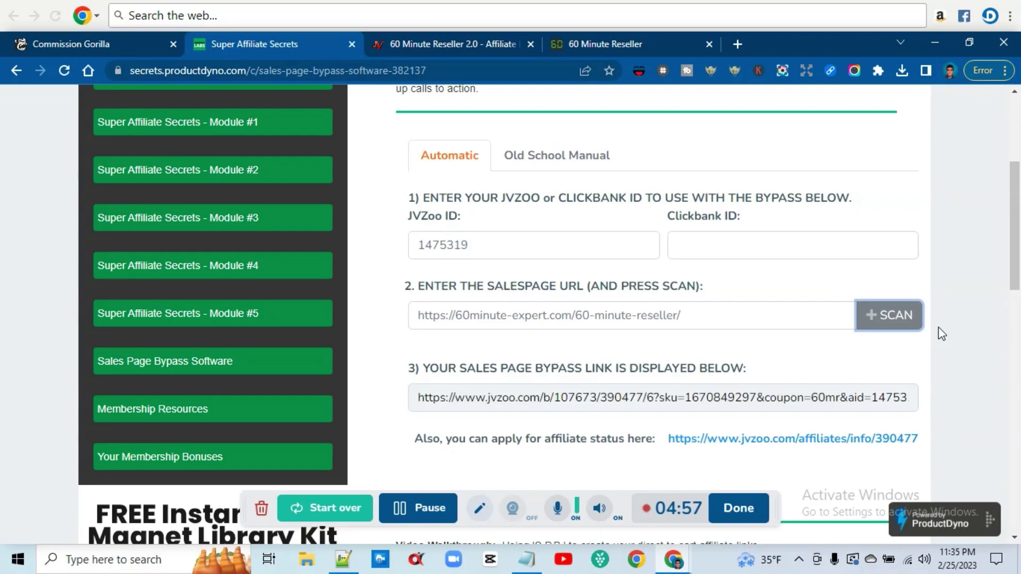
pyautogui.moveTo(1012, 263); pyautogui.dragTo(1016, 279)
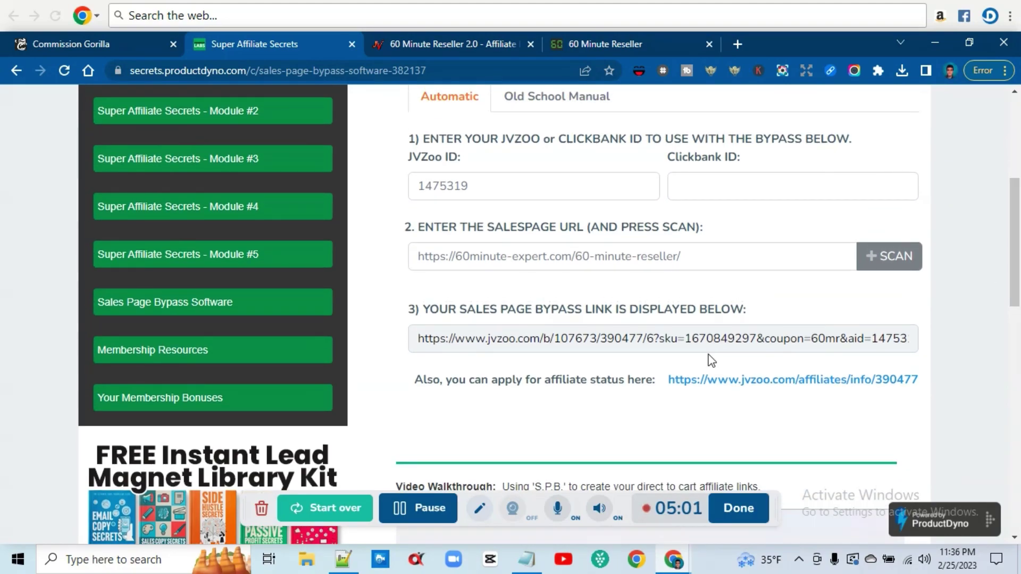
pyautogui.click(643, 341)
pyautogui.rightClick(642, 341)
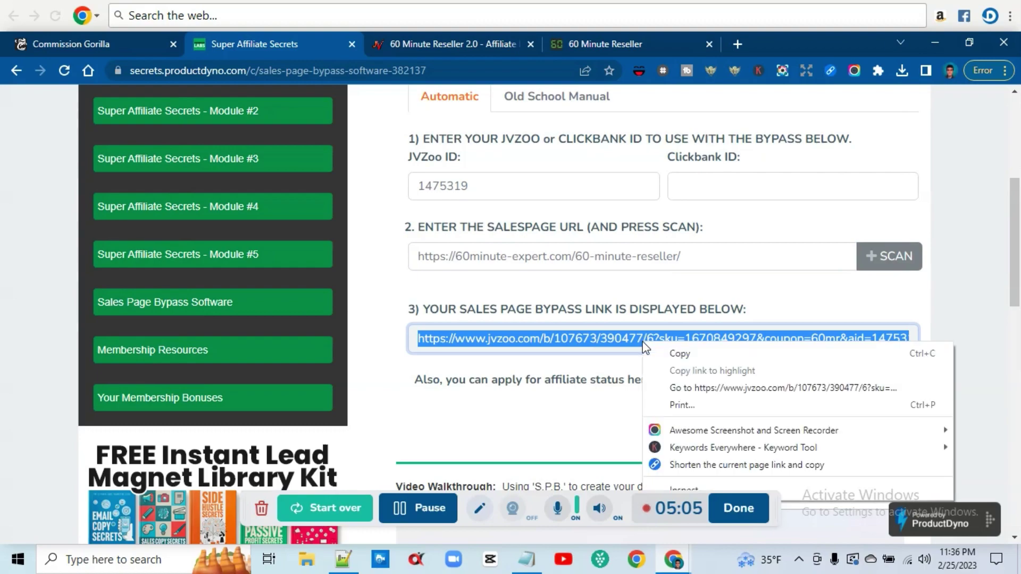
pyautogui.click(653, 353)
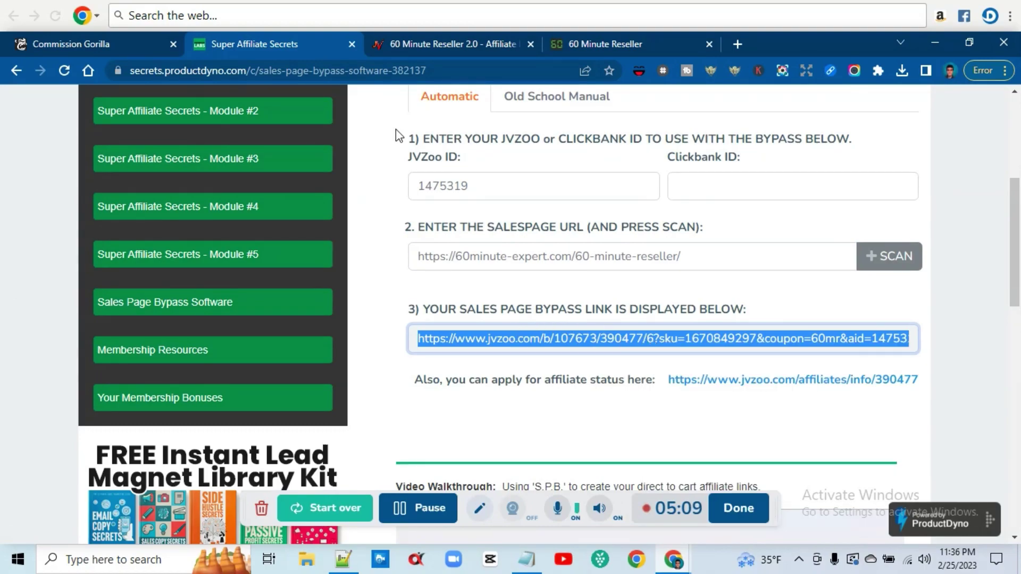
# Step: Switch to Commission Gorilla and replace the link override of the call-to-action button below the review video with the copied bypass link
pyautogui.click(95, 39)
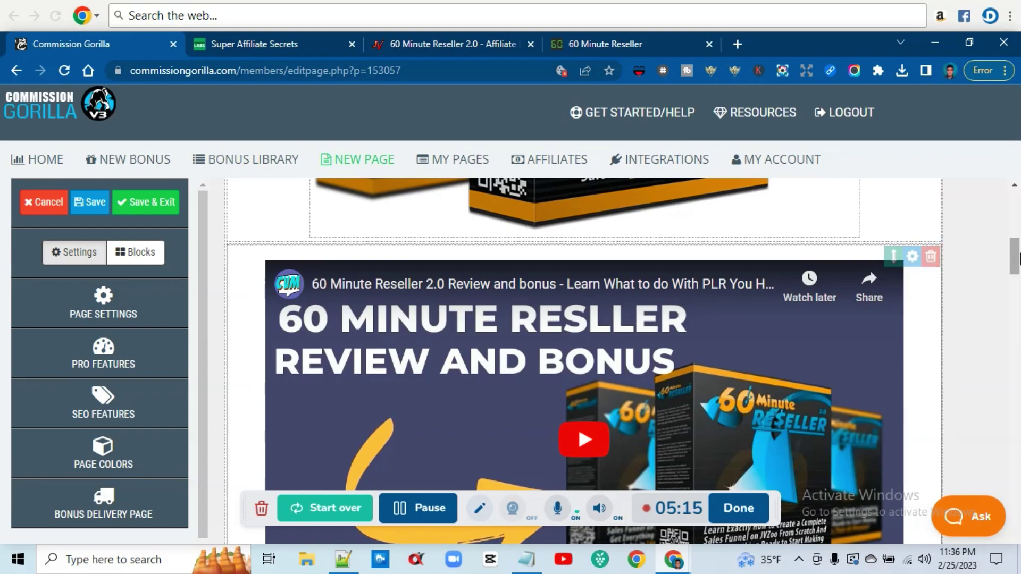
pyautogui.scroll(2, 1018, 246)
pyautogui.moveTo(1018, 245); pyautogui.dragTo(1004, 287)
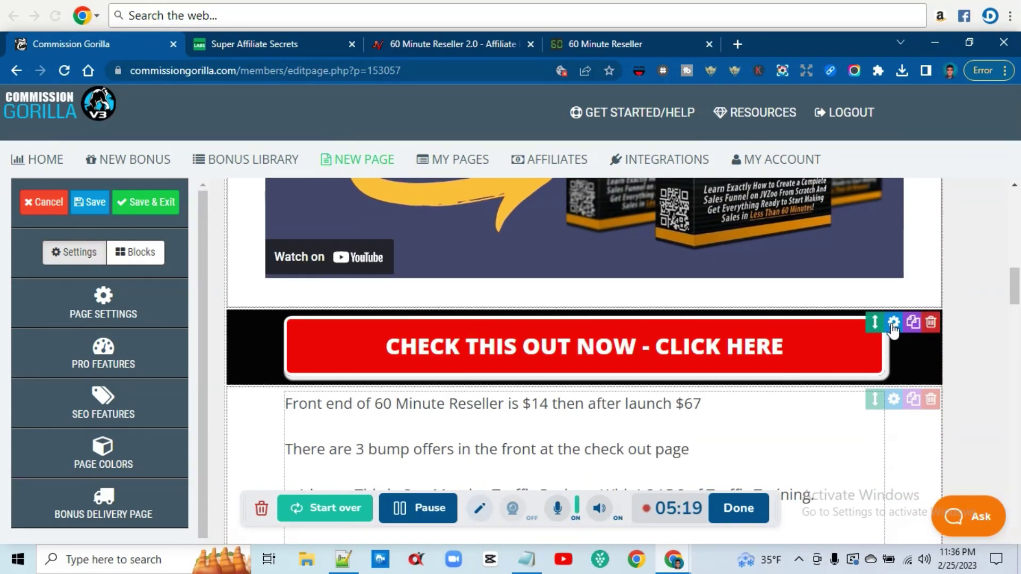
pyautogui.click(892, 323)
pyautogui.click(372, 387)
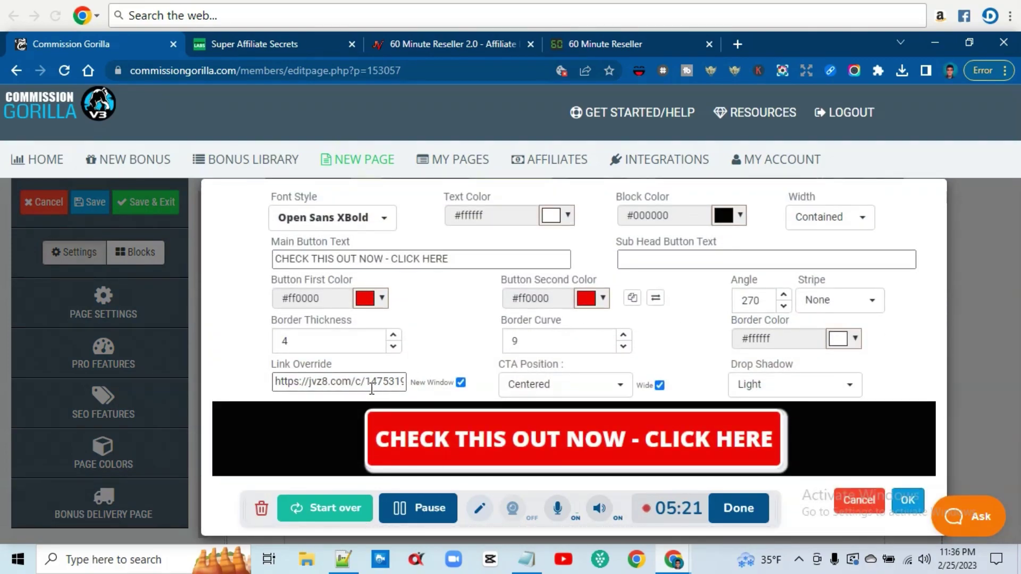
pyautogui.hotkey('ctrl', 'a')
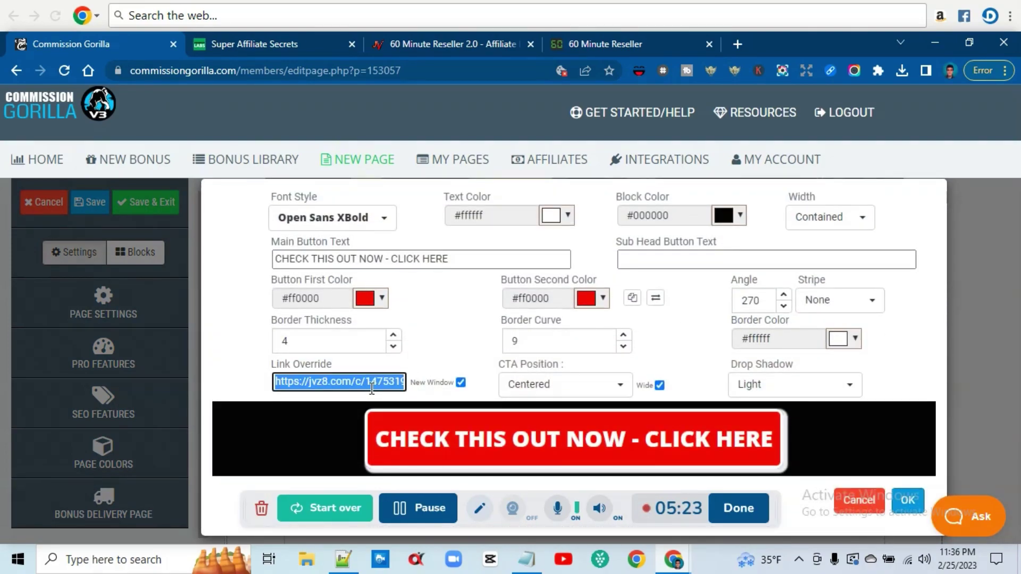
pyautogui.press('BackSpace')
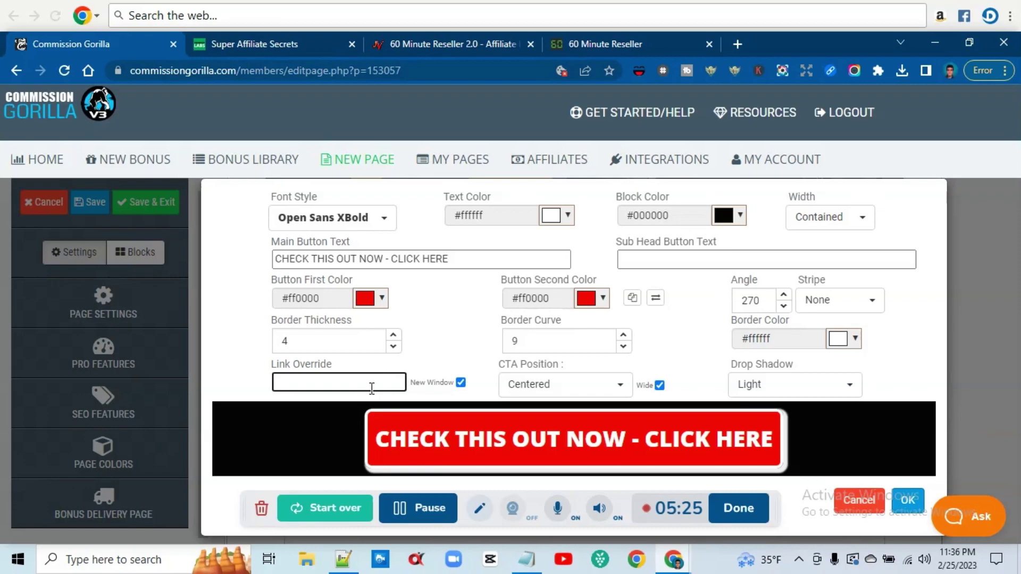
pyautogui.rightClick(372, 387)
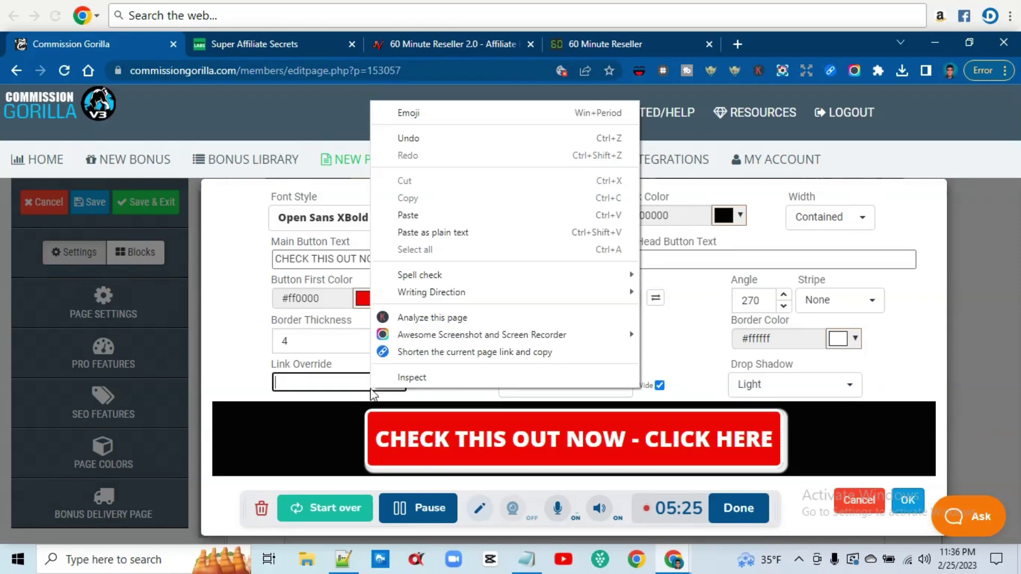
pyautogui.click(423, 225)
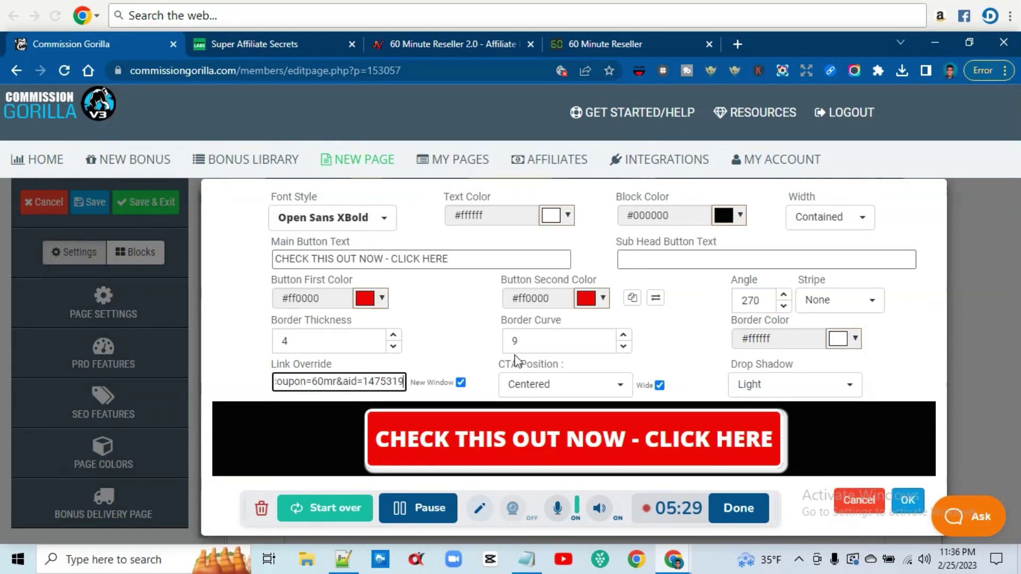
pyautogui.click(910, 500)
# Step: Replace the link override of the call-to-action button above the Facebook Business Class bonus with the copied bypass link
pyautogui.moveTo(1016, 285); pyautogui.dragTo(1015, 463)
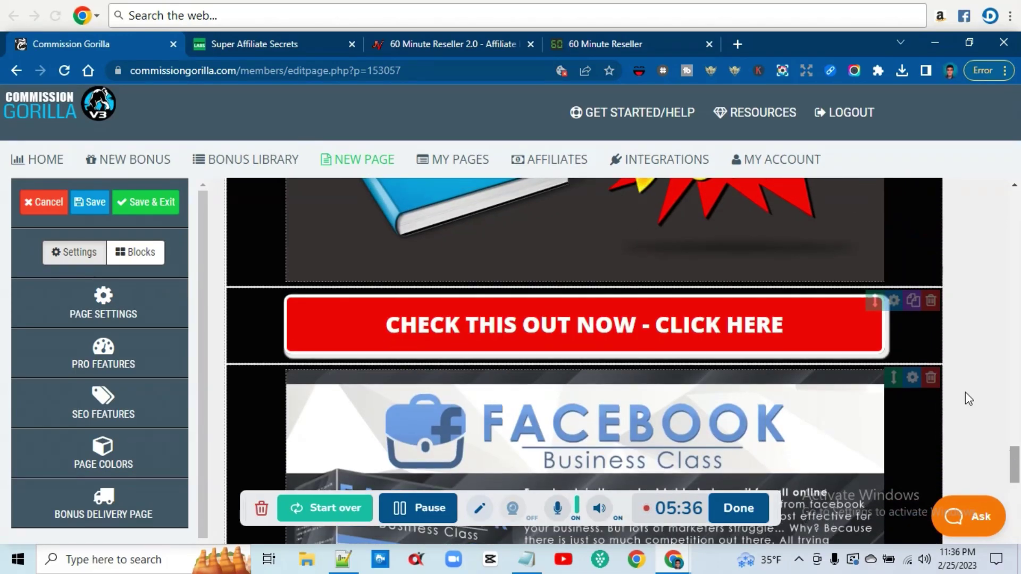
pyautogui.click(892, 301)
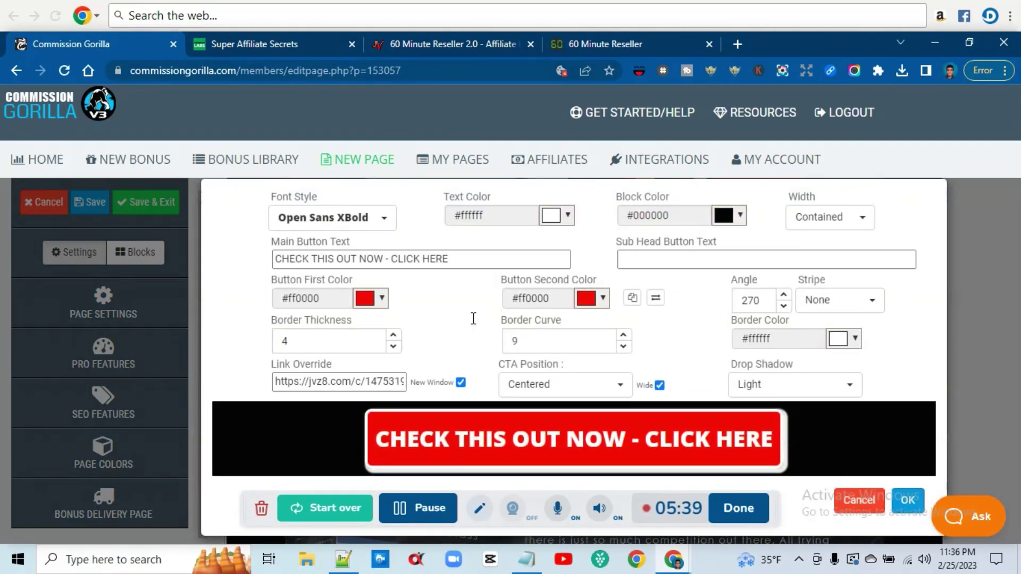
pyautogui.tripleClick(363, 381)
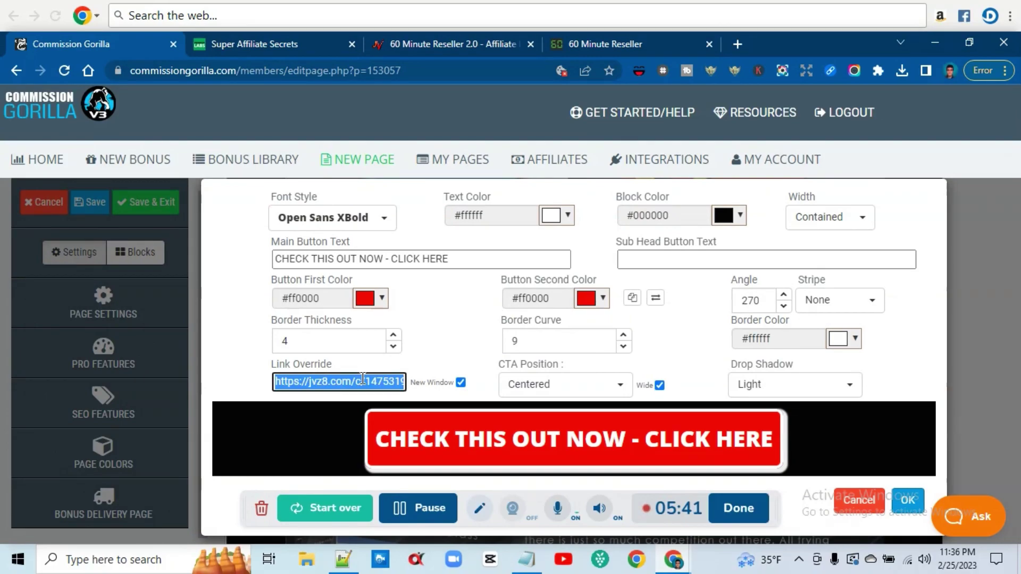
pyautogui.press('BackSpace')
pyautogui.rightClick(362, 378)
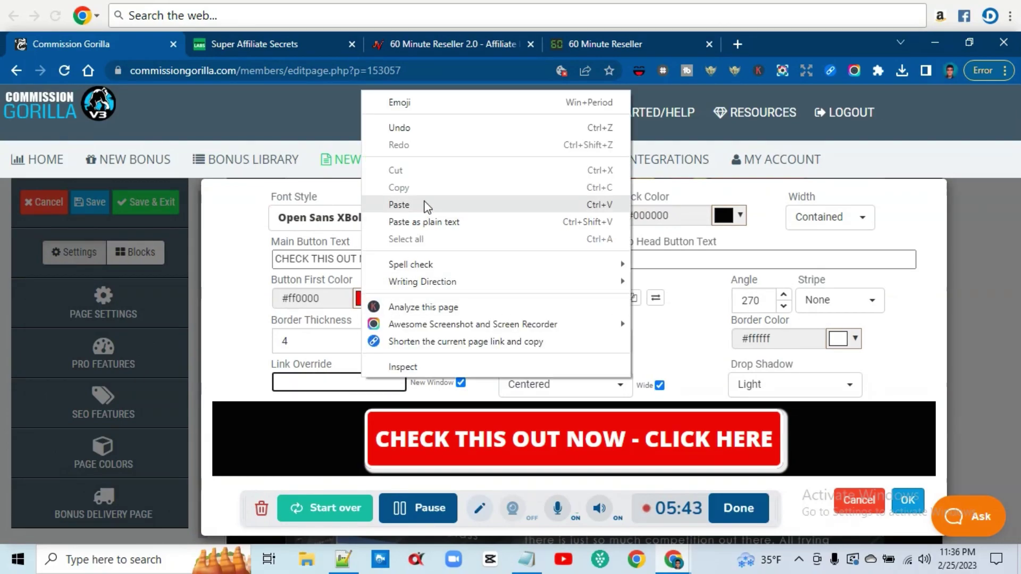
pyautogui.click(399, 205)
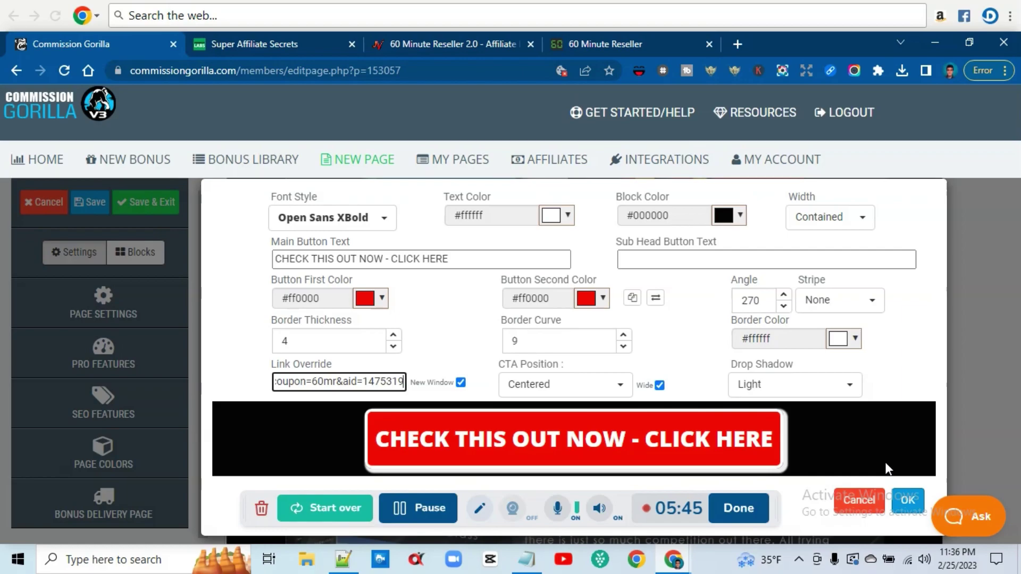
pyautogui.click(907, 501)
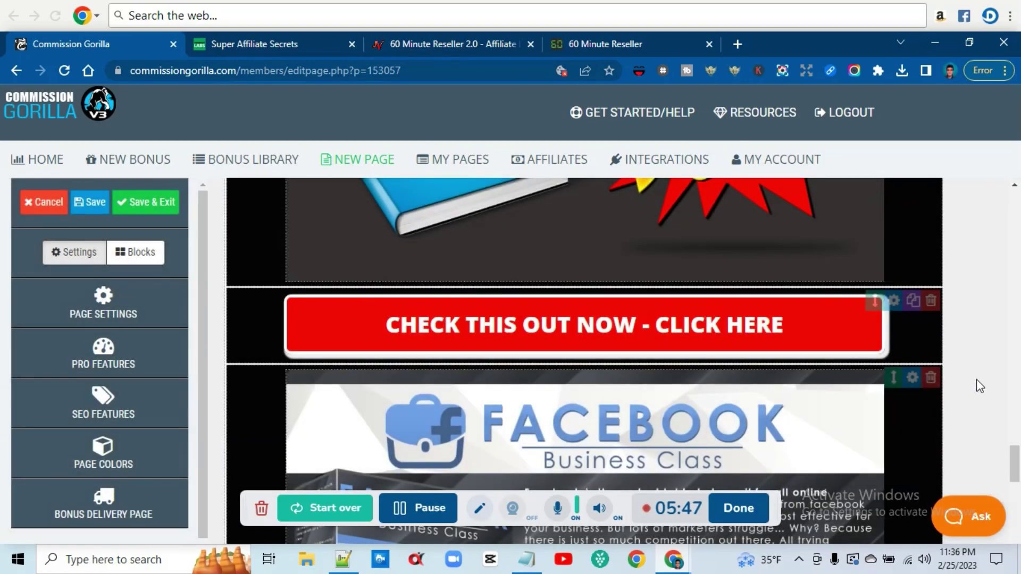
# Step: Replace the link override of the last call-to-action button at the end of the bonus page with the bypass link
pyautogui.moveTo(1016, 460); pyautogui.dragTo(1000, 553)
pyautogui.click(893, 335)
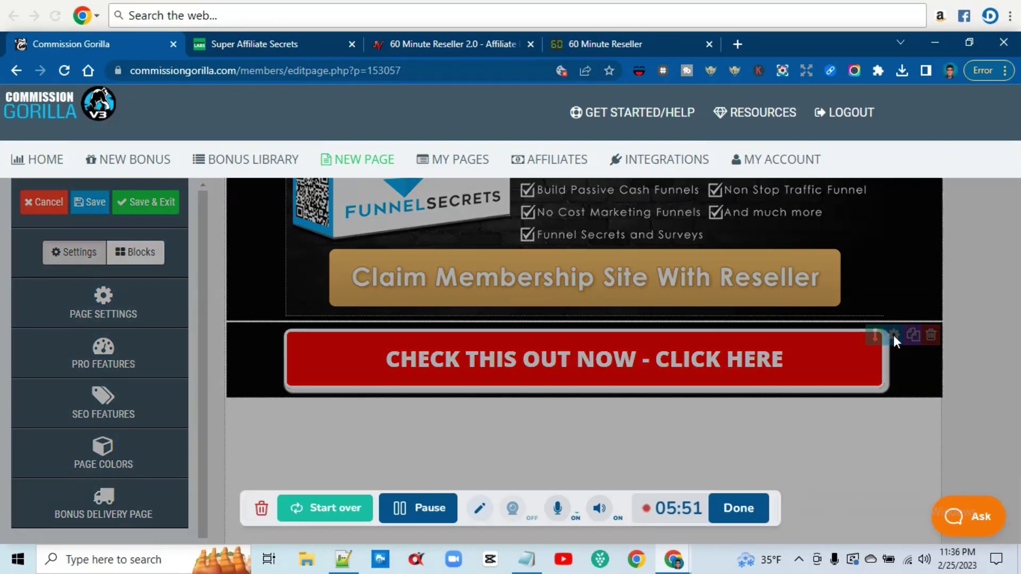
pyautogui.tripleClick(371, 381)
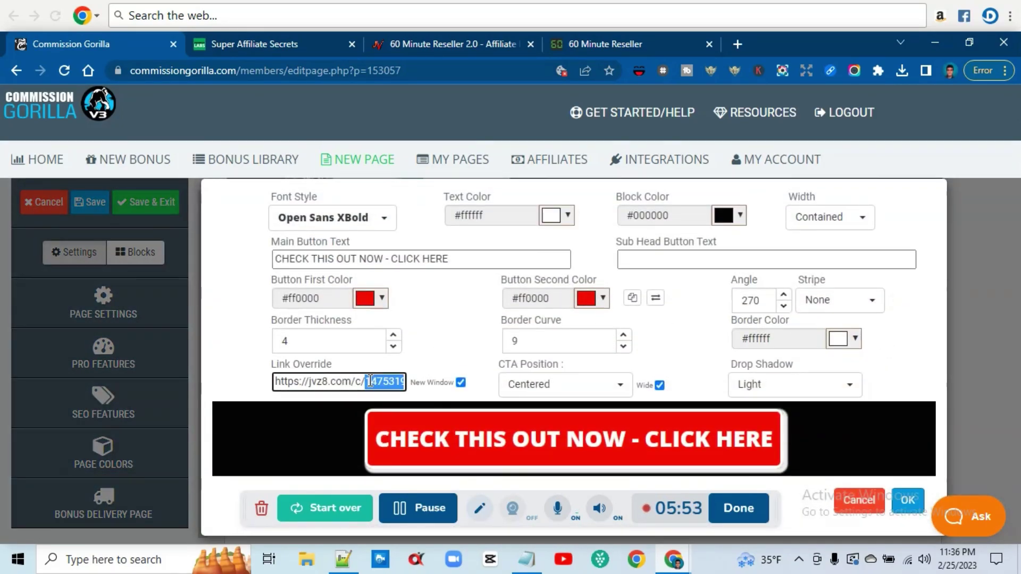
pyautogui.press('BackSpace')
pyautogui.rightClick(371, 381)
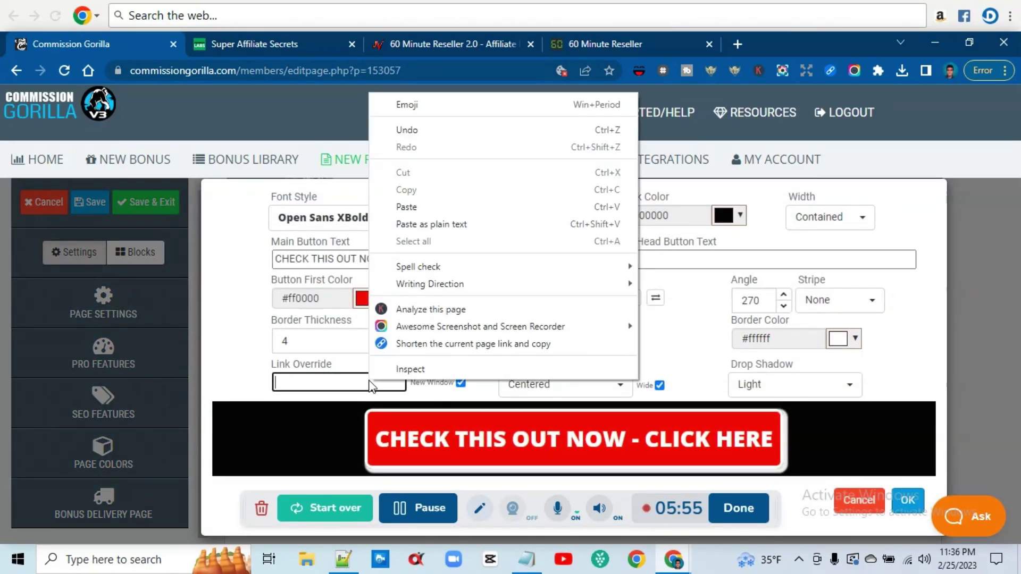
pyautogui.click(432, 208)
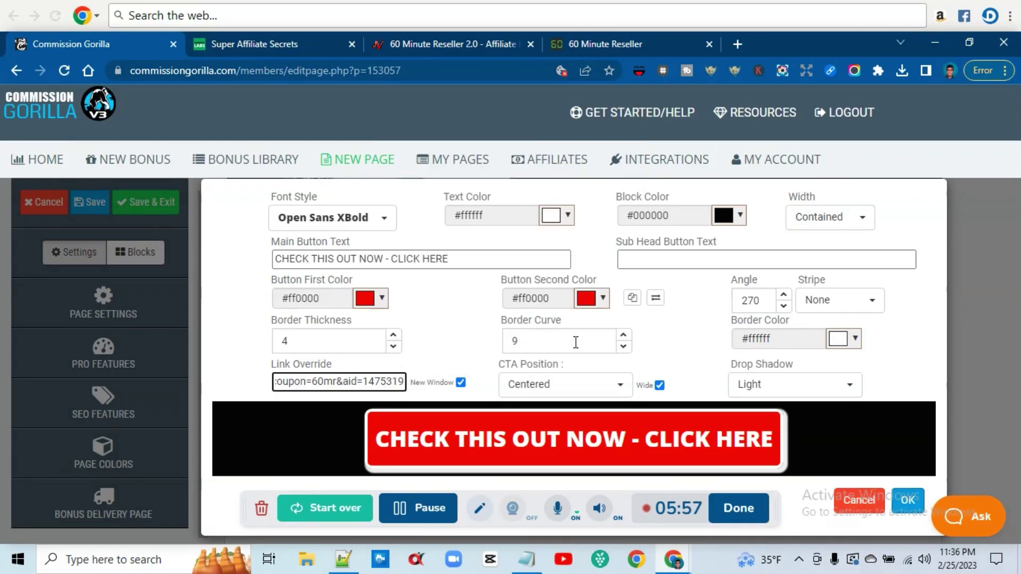
pyautogui.click(906, 498)
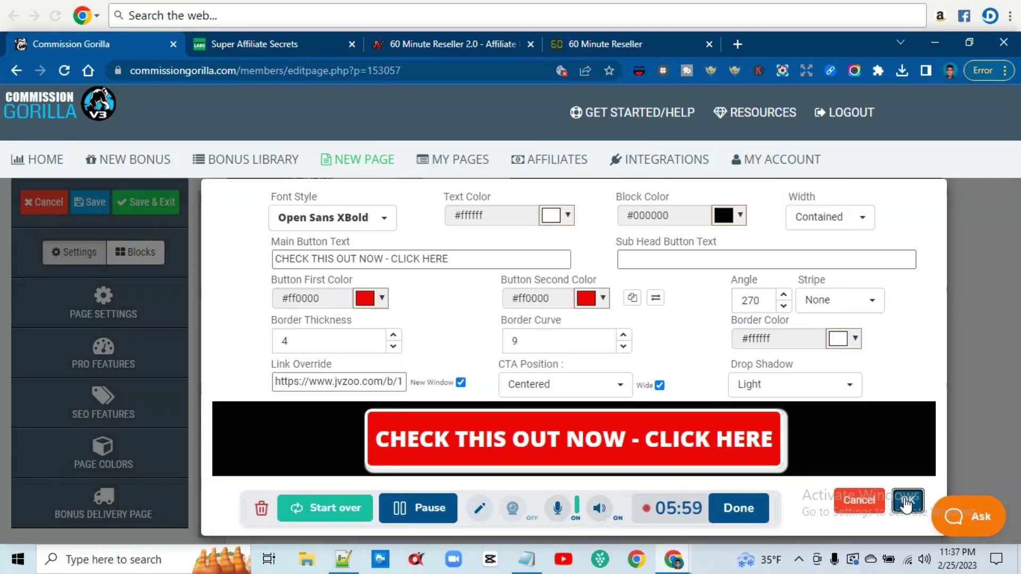
# Step: In the page settings, enter the bypass link as affiliate link, opening in a new window, and as redirect URL for a paused page
pyautogui.click(124, 305)
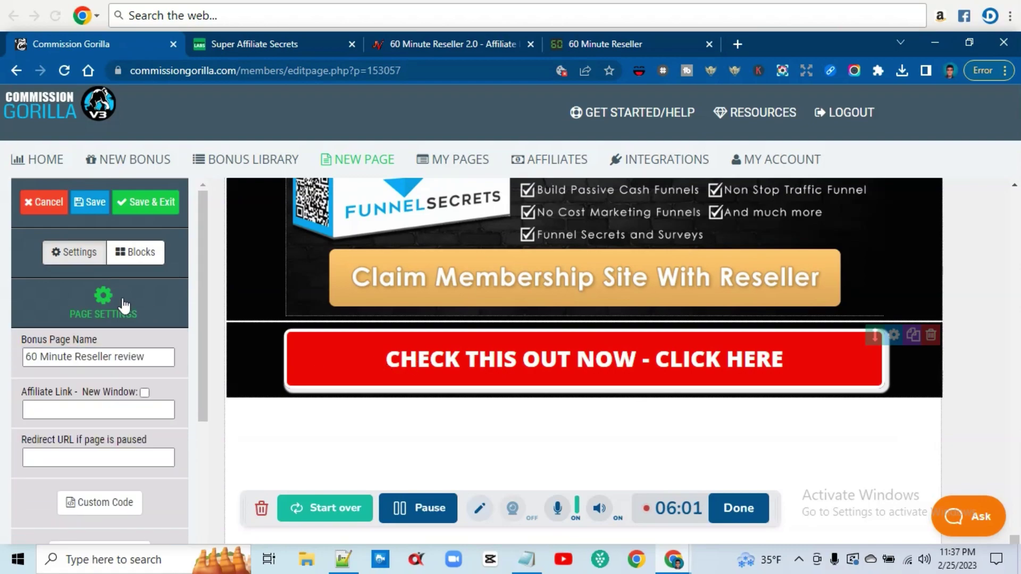
pyautogui.rightClick(121, 407)
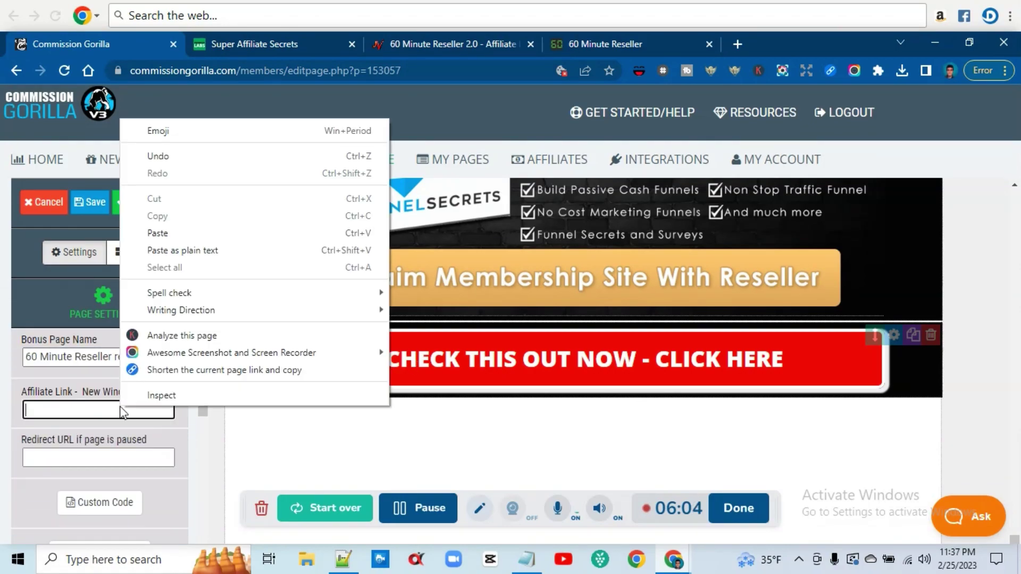
pyautogui.click(174, 233)
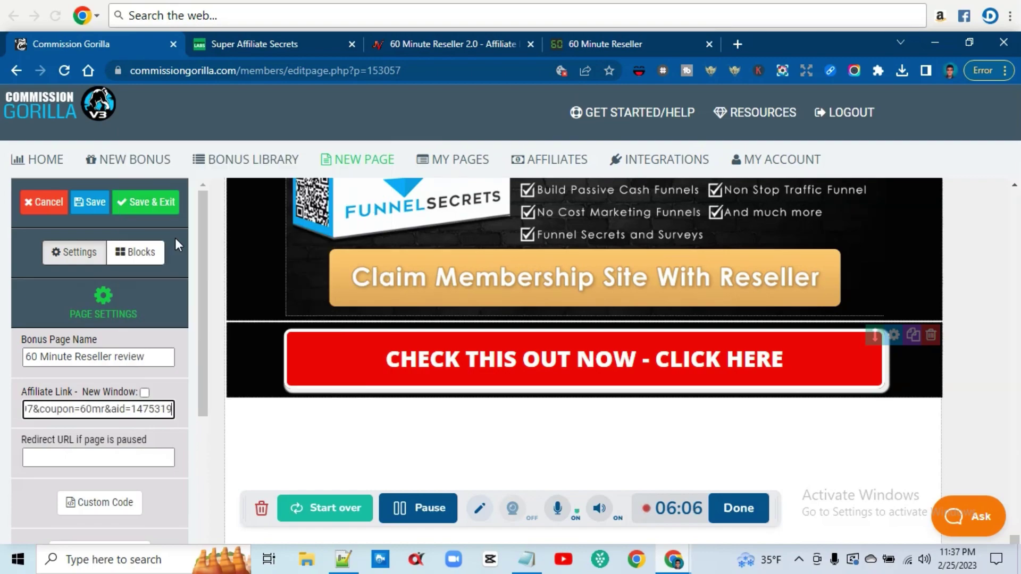
pyautogui.click(144, 393)
pyautogui.click(116, 456)
pyautogui.rightClick(115, 459)
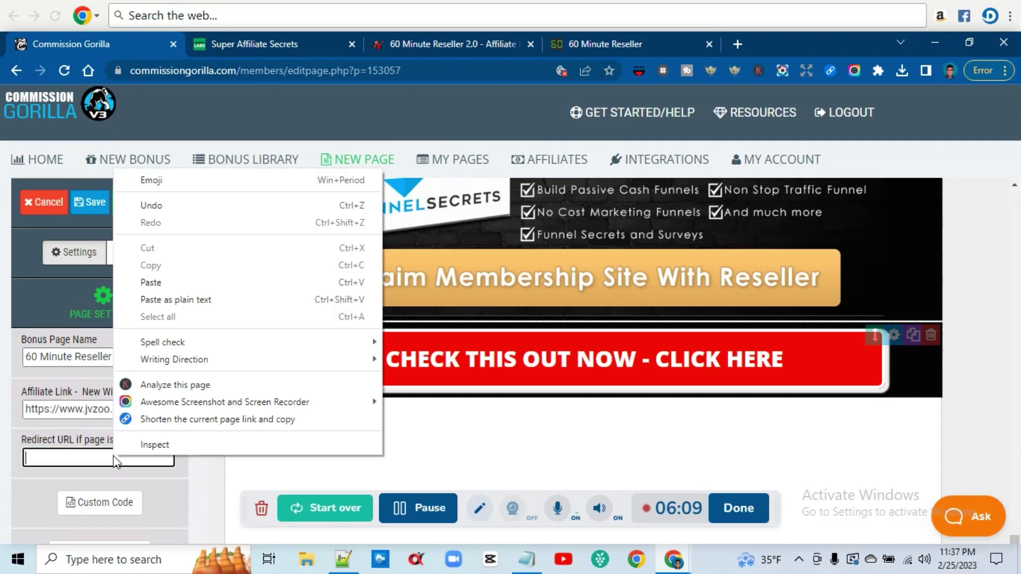
pyautogui.click(167, 278)
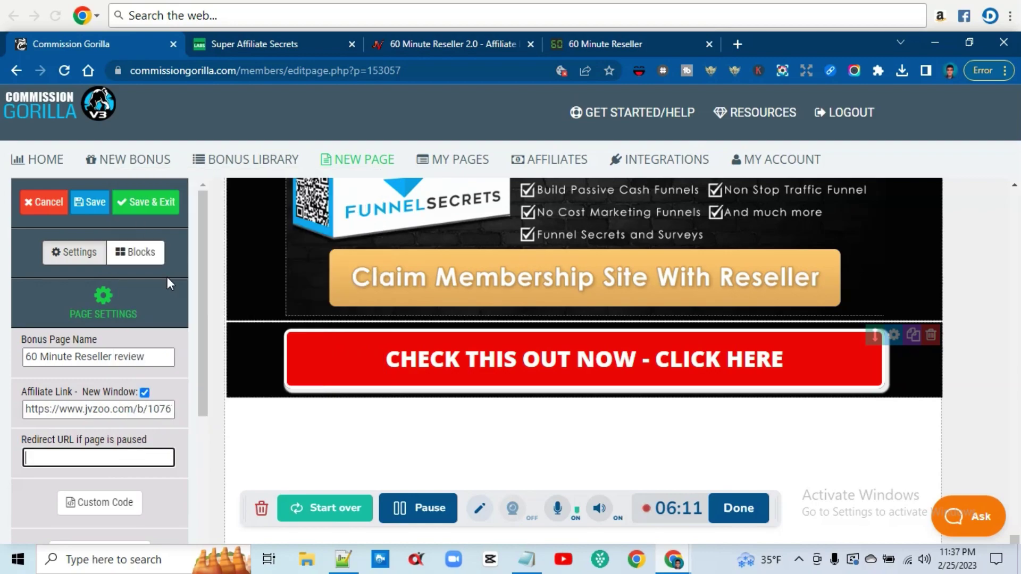
# Step: Look through the page editor's settings categories and its available content blocks
pyautogui.click(84, 253)
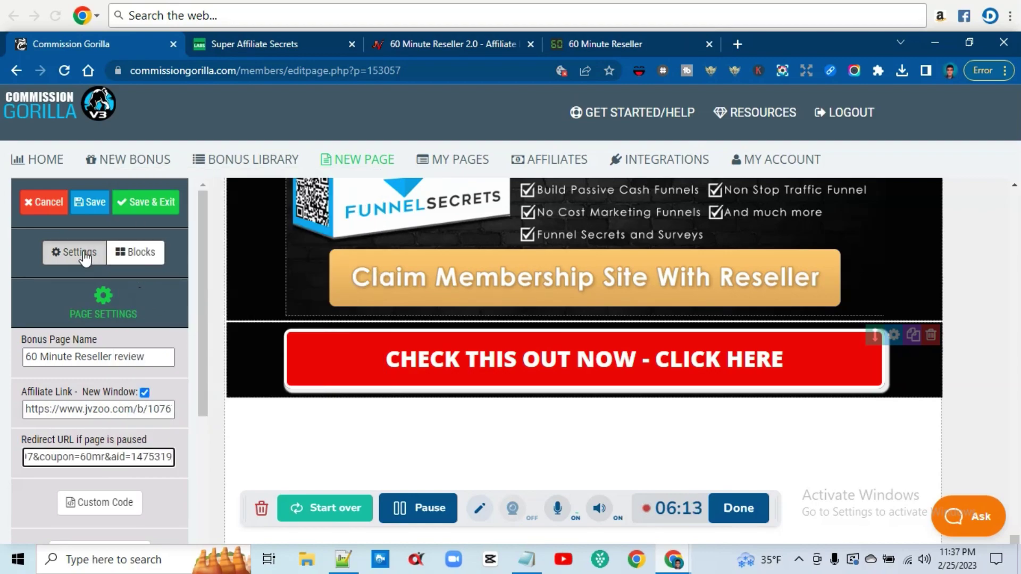
pyautogui.click(133, 252)
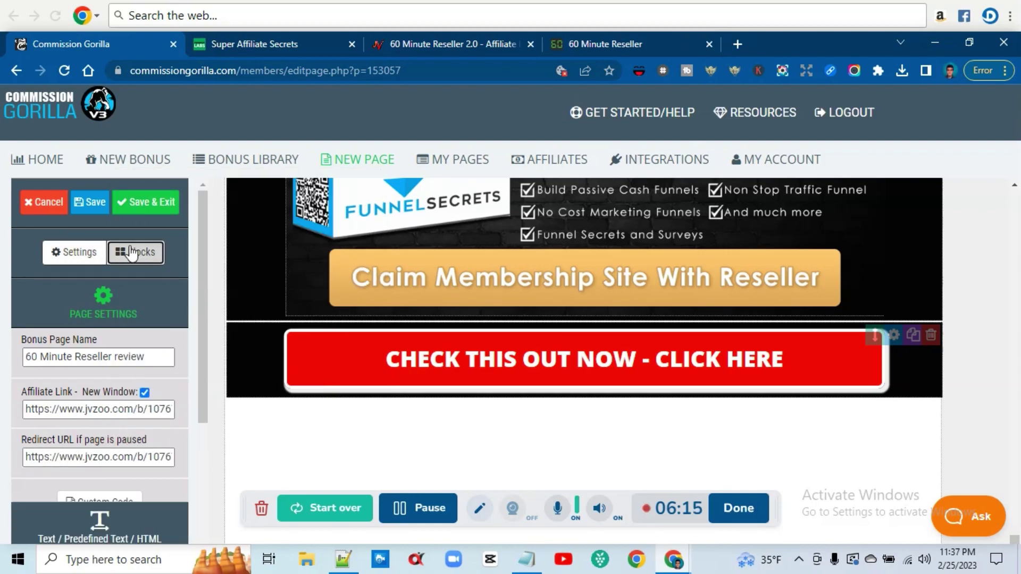
pyautogui.click(98, 253)
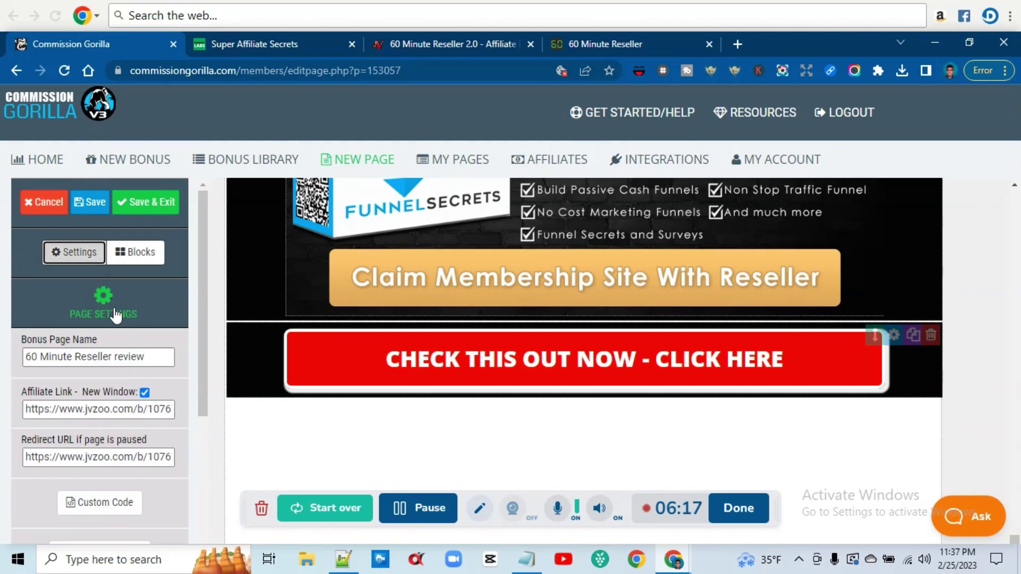
pyautogui.click(104, 295)
pyautogui.moveTo(202, 302)
pyautogui.mouseDown()
pyautogui.moveTo(196, 370)
pyautogui.moveTo(187, 313)
pyautogui.mouseUp()
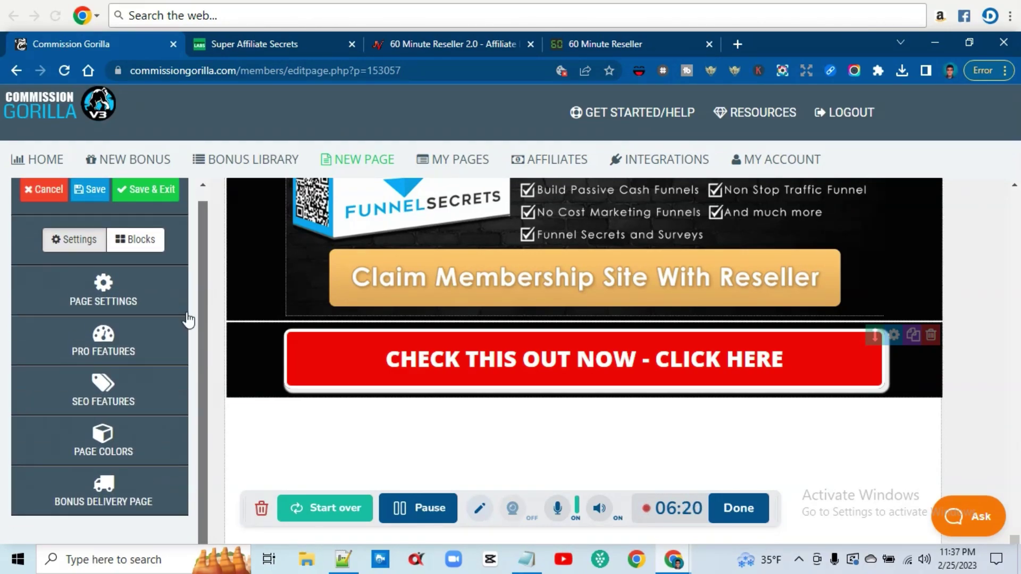
pyautogui.click(138, 253)
pyautogui.moveTo(205, 322); pyautogui.dragTo(196, 282)
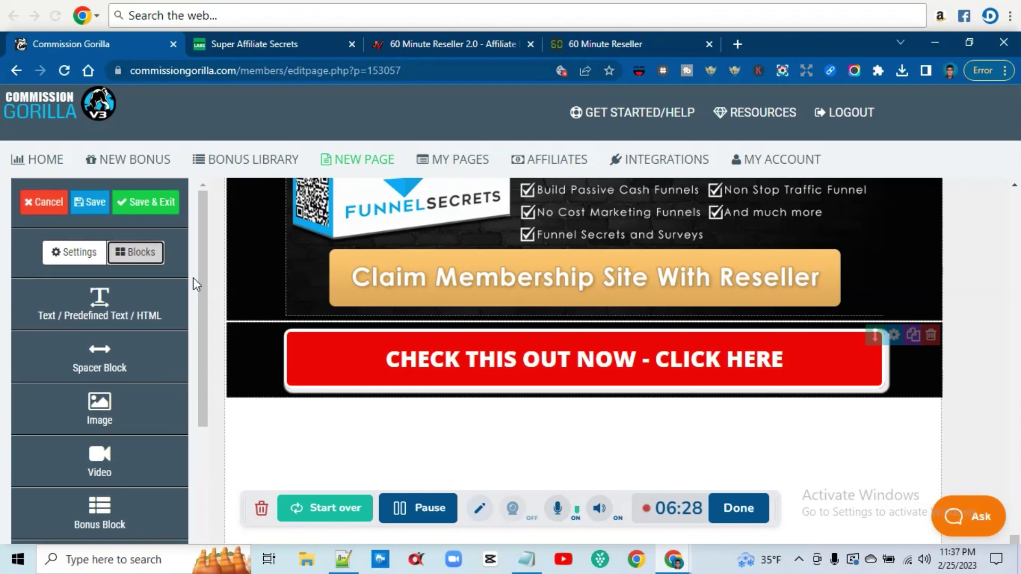
# Step: In the page's exit redirect settings, enter the copied bypass link as the exit URL and confirm the settings
pyautogui.click(71, 256)
pyautogui.click(107, 356)
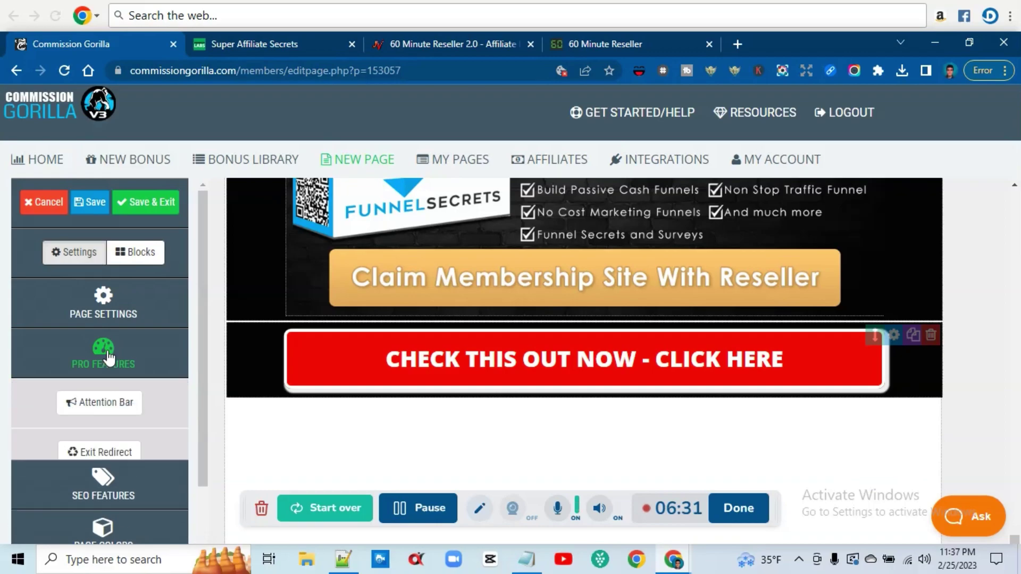
pyautogui.moveTo(197, 350); pyautogui.dragTo(193, 381)
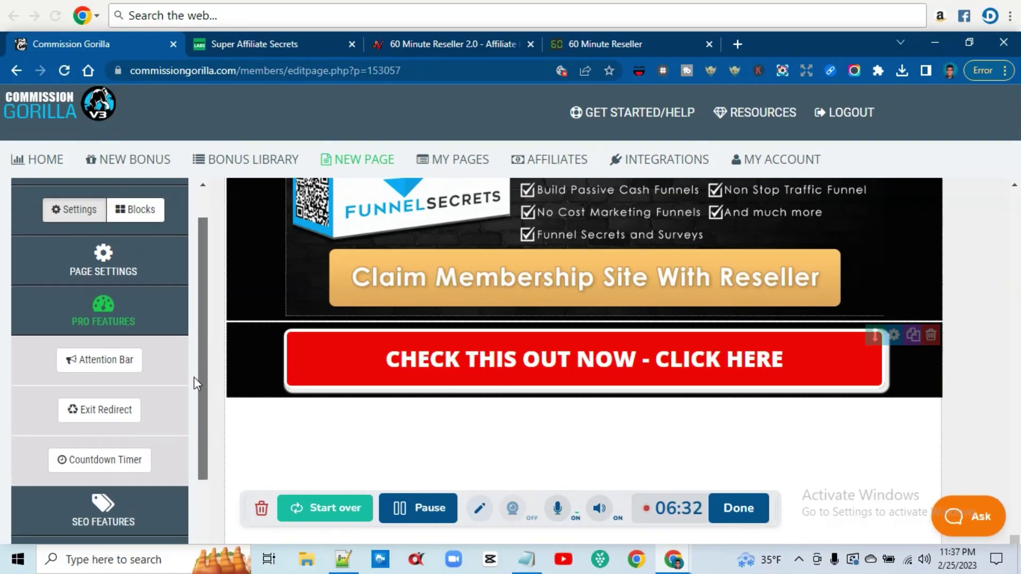
pyautogui.click(127, 409)
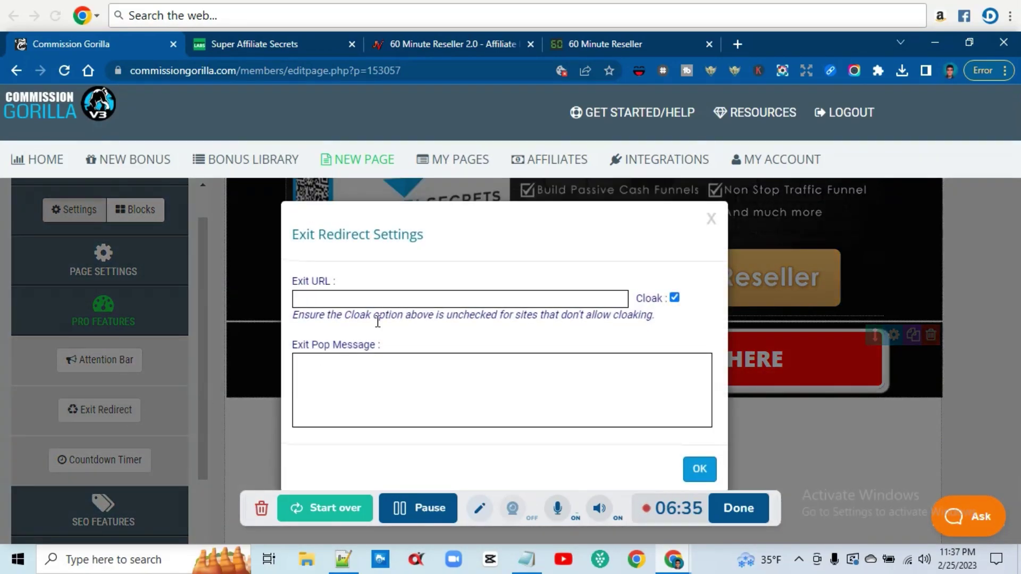
pyautogui.rightClick(396, 298)
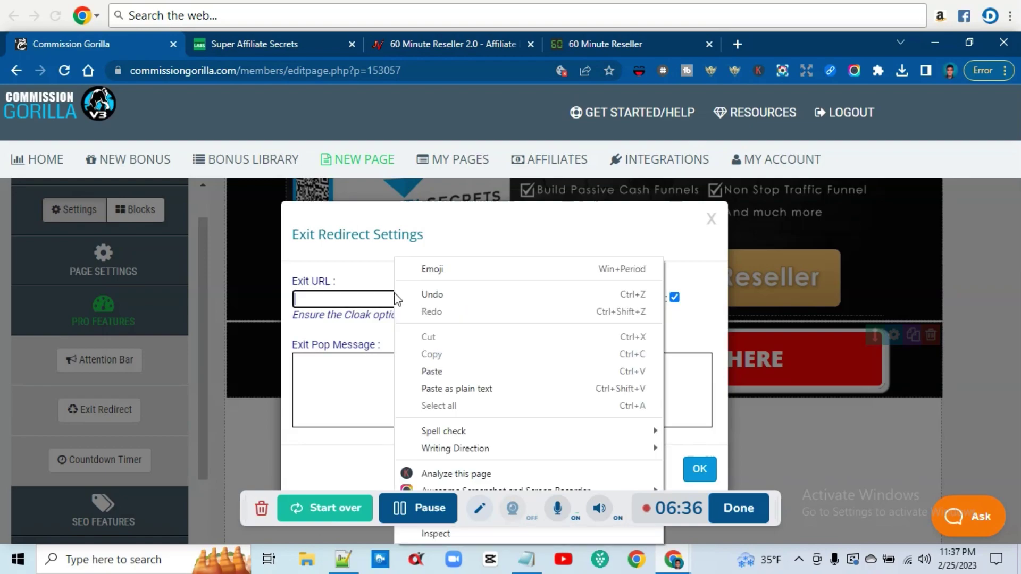
pyautogui.click(432, 371)
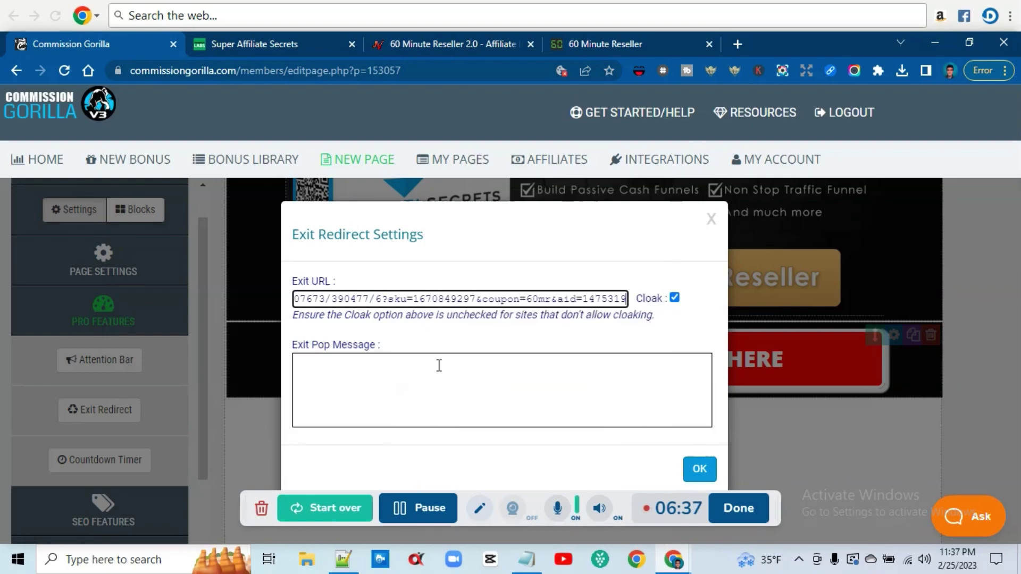
pyautogui.click(629, 350)
pyautogui.click(698, 467)
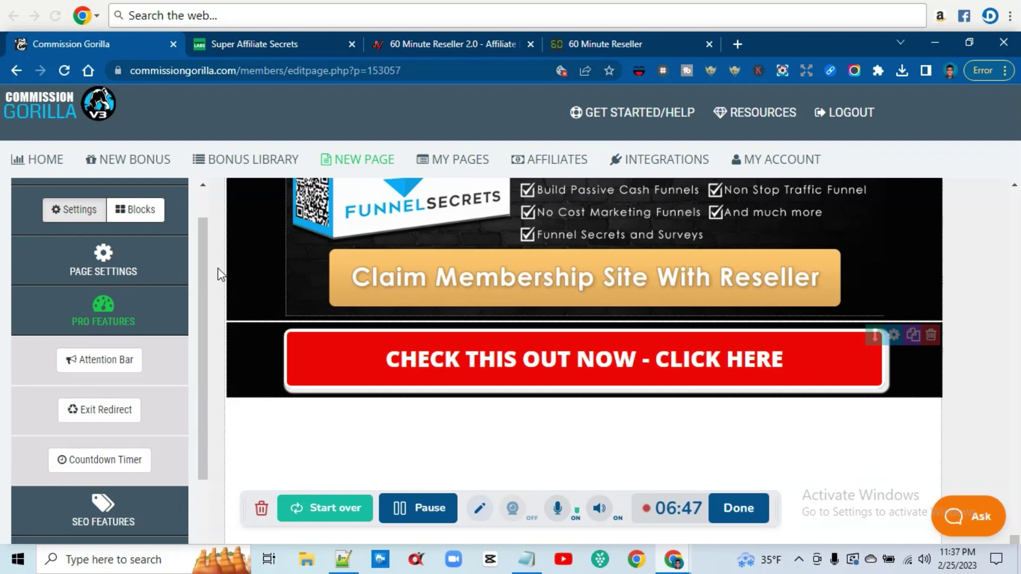
# Step: Save the bonus page, exit the editor and dismiss the download and link dialog
pyautogui.scroll(2, 205, 266)
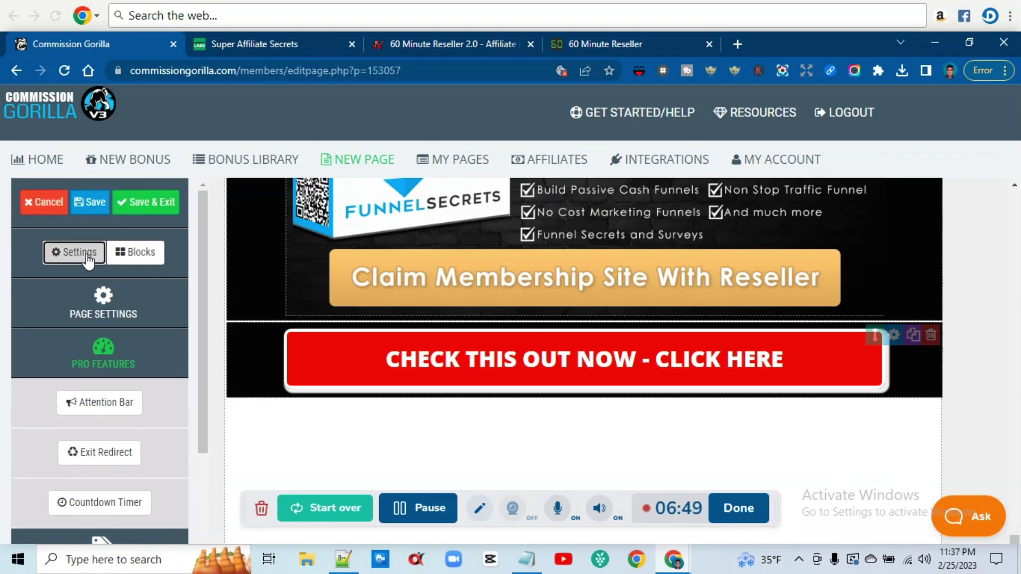
pyautogui.click(101, 345)
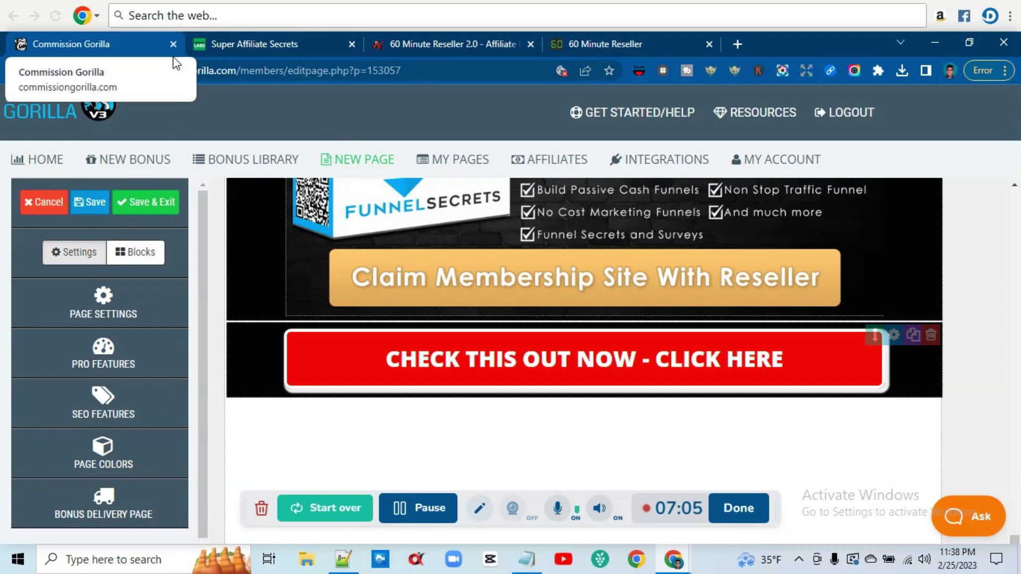
pyautogui.click(144, 202)
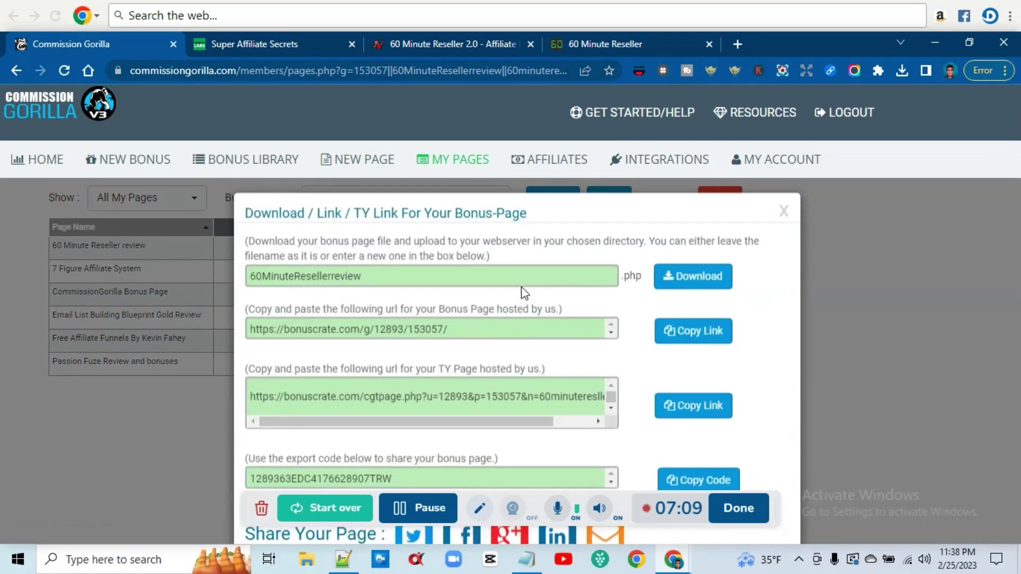
pyautogui.click(890, 293)
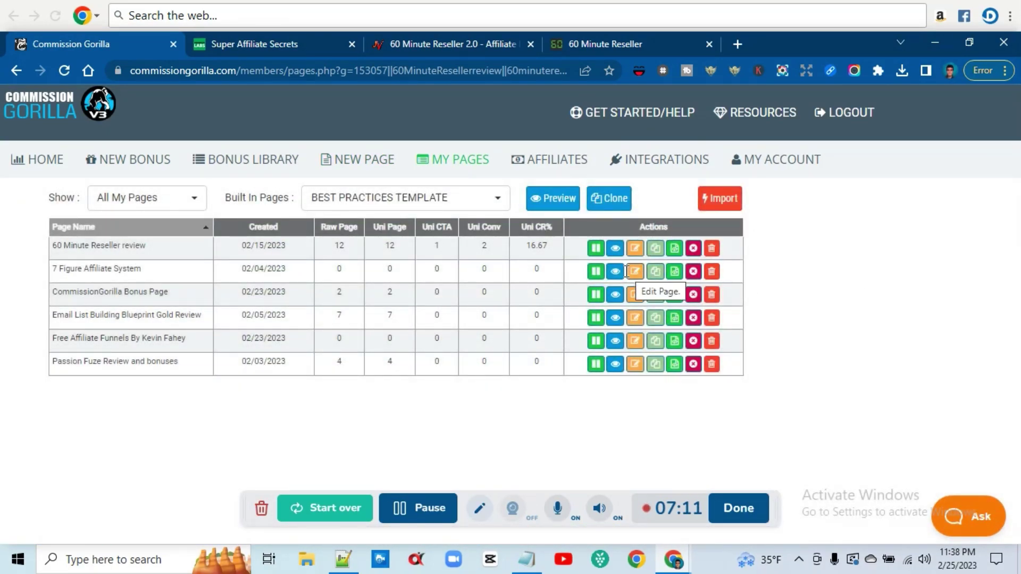
# Step: Preview the 60 Minute Reseller review page and follow the call-to-action button above its pricing text to examine the linked checkout page
pyautogui.click(616, 248)
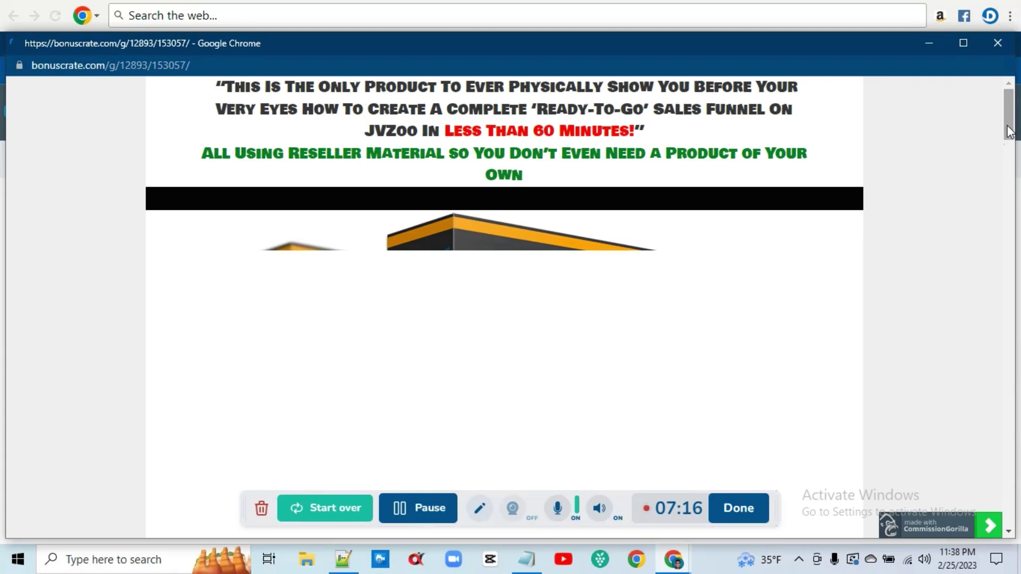
pyautogui.moveTo(1008, 131); pyautogui.dragTo(1007, 232)
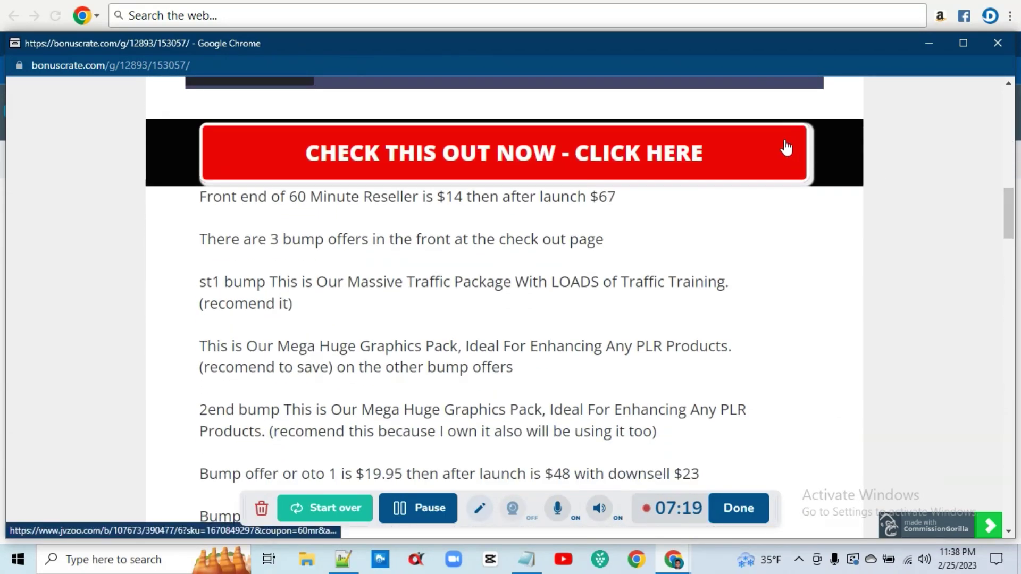
pyautogui.click(786, 145)
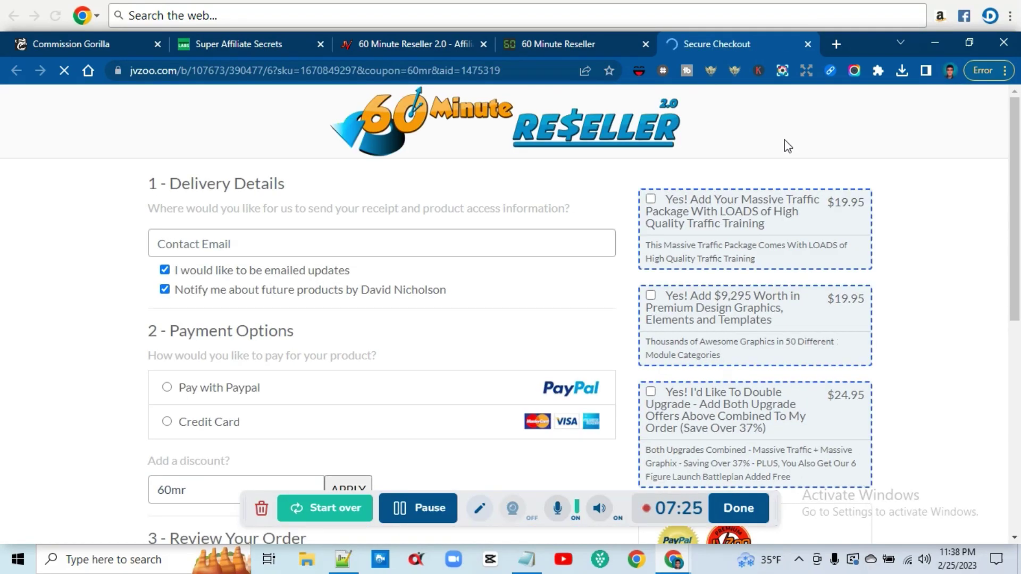
pyautogui.moveTo(1014, 159); pyautogui.dragTo(993, 95)
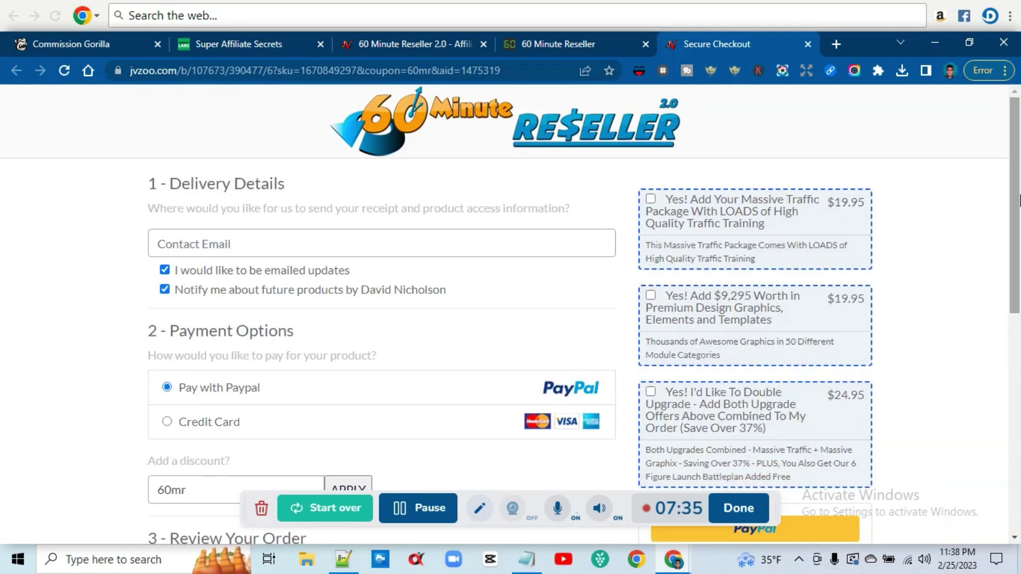
pyautogui.scroll(-6, 994, 366)
pyautogui.scroll(5, 988, 234)
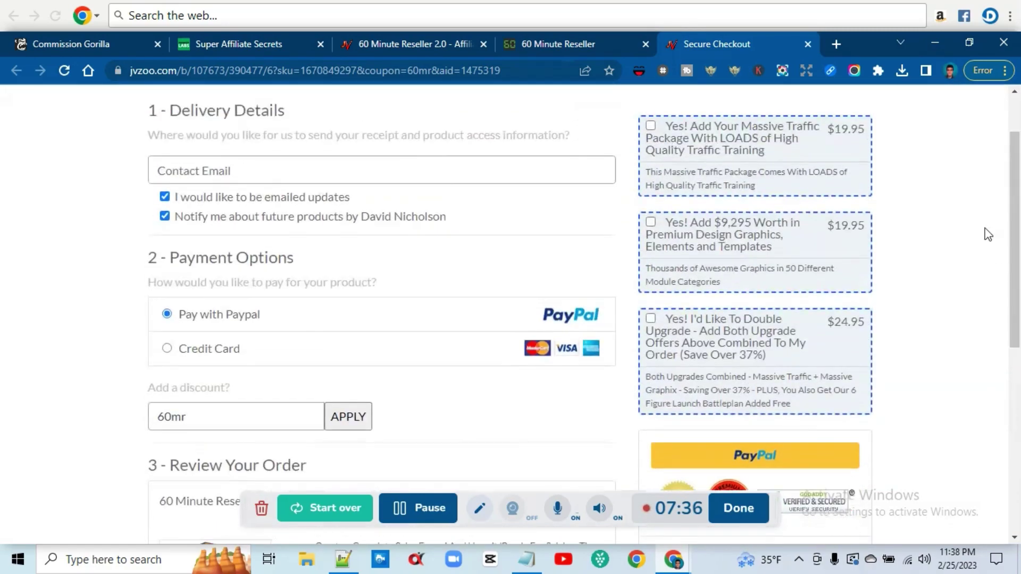
# Step: Close the checkout and 60 Minute Reseller sales page tabs and return to the Commission Gorilla page list
pyautogui.click(805, 49)
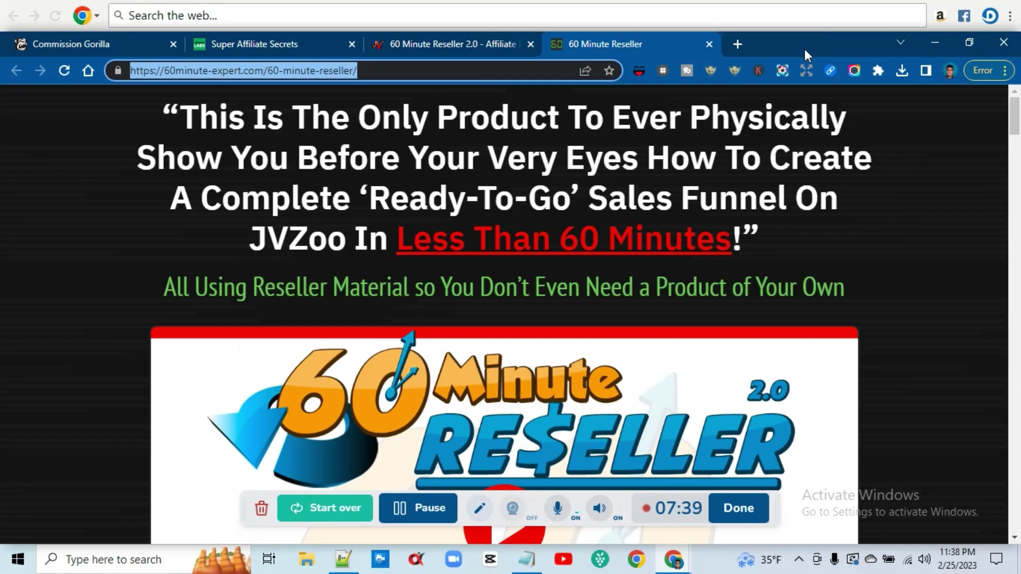
pyautogui.click(711, 43)
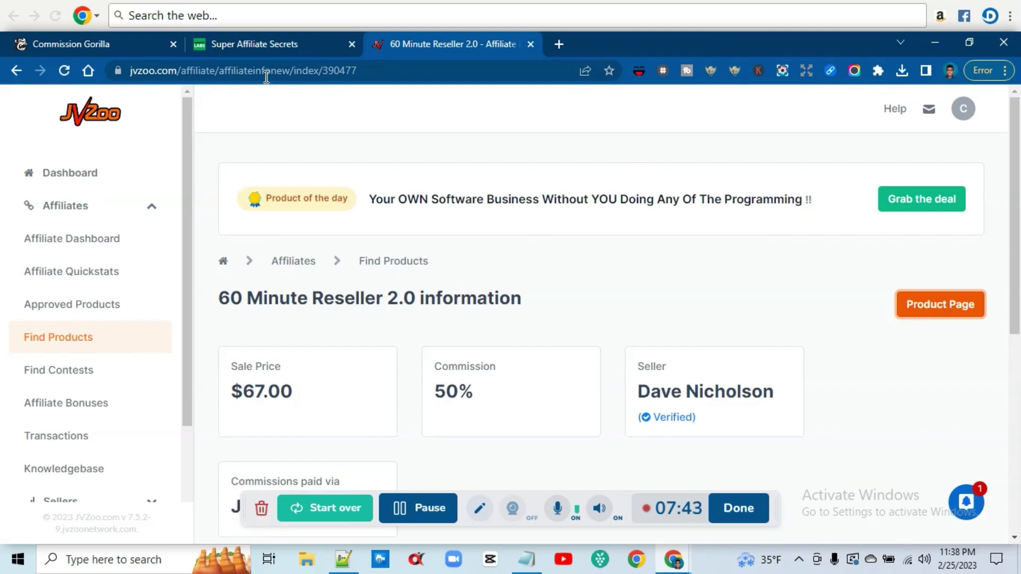
pyautogui.click(134, 43)
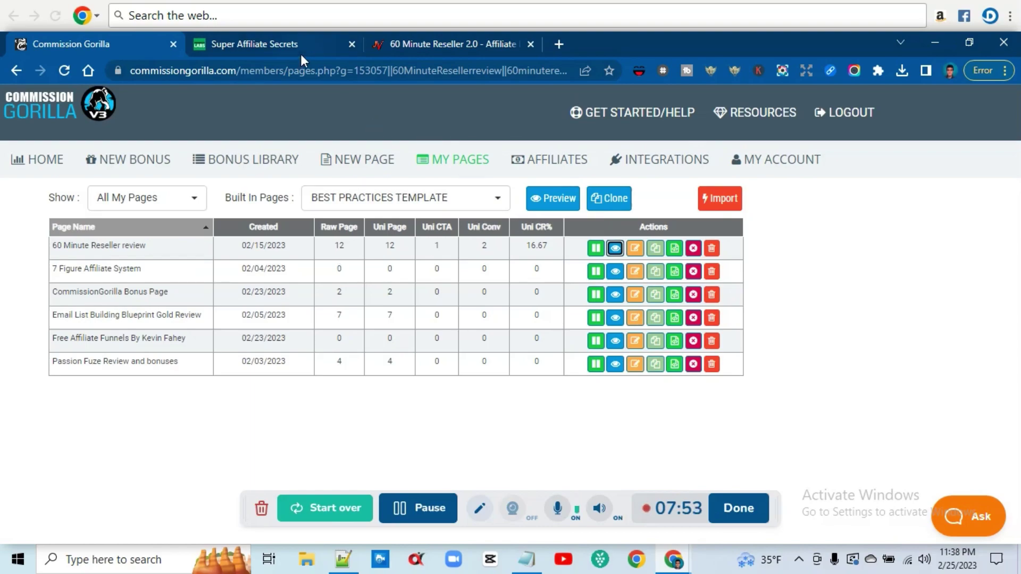
# Step: Switch to Super Affiliate Secrets and review the Sales Page Bypass Link Generator with its ID, sales page URL and link fields
pyautogui.click(280, 42)
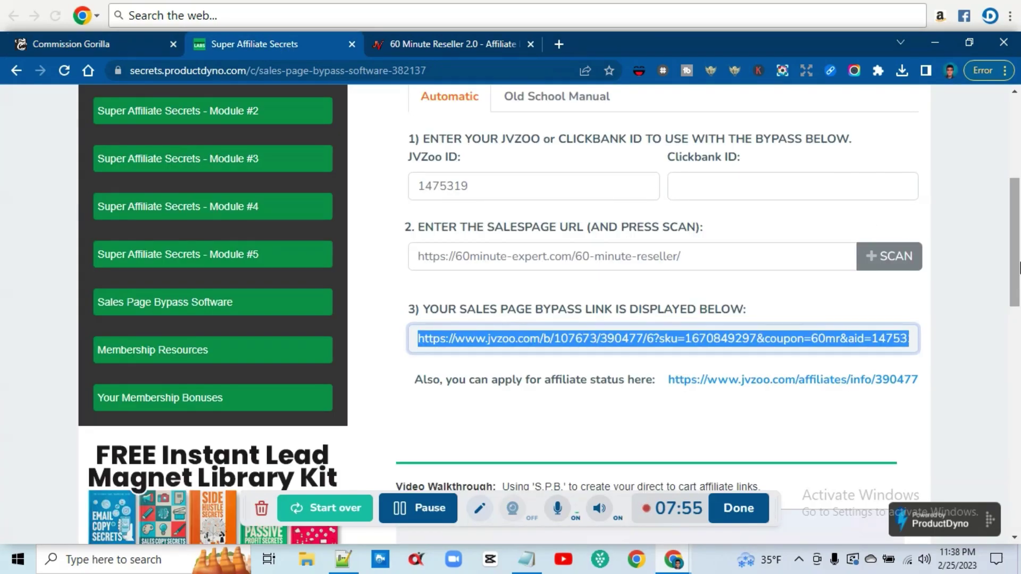
pyautogui.scroll(3, 1016, 224)
pyautogui.scroll(2, 1018, 223)
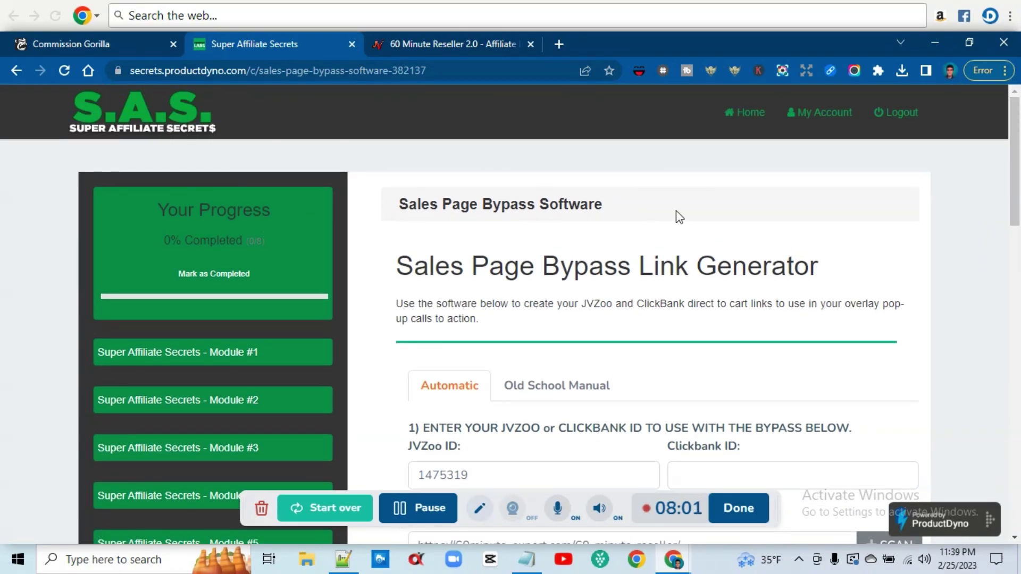
pyautogui.moveTo(1014, 176); pyautogui.dragTo(957, 261)
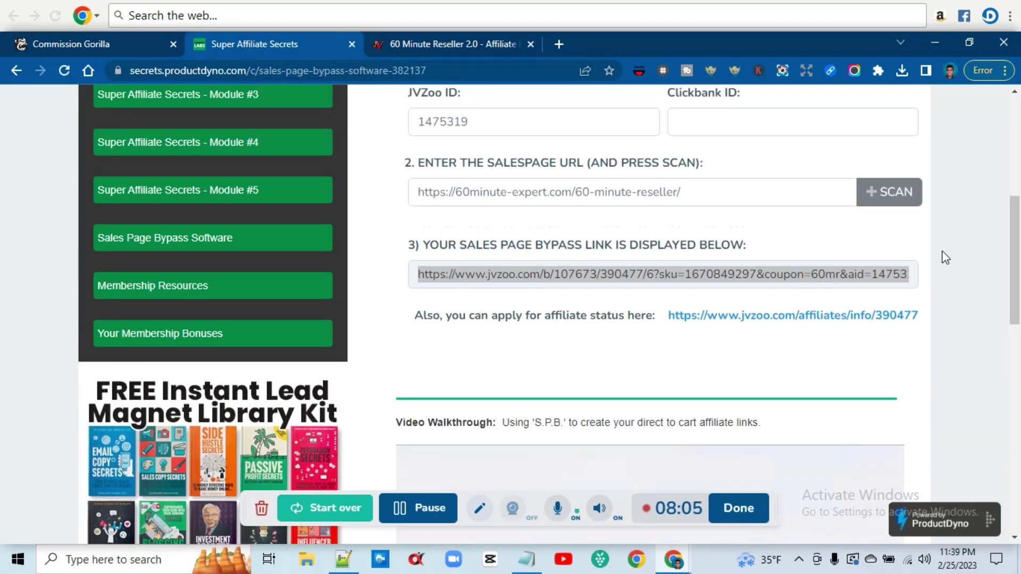